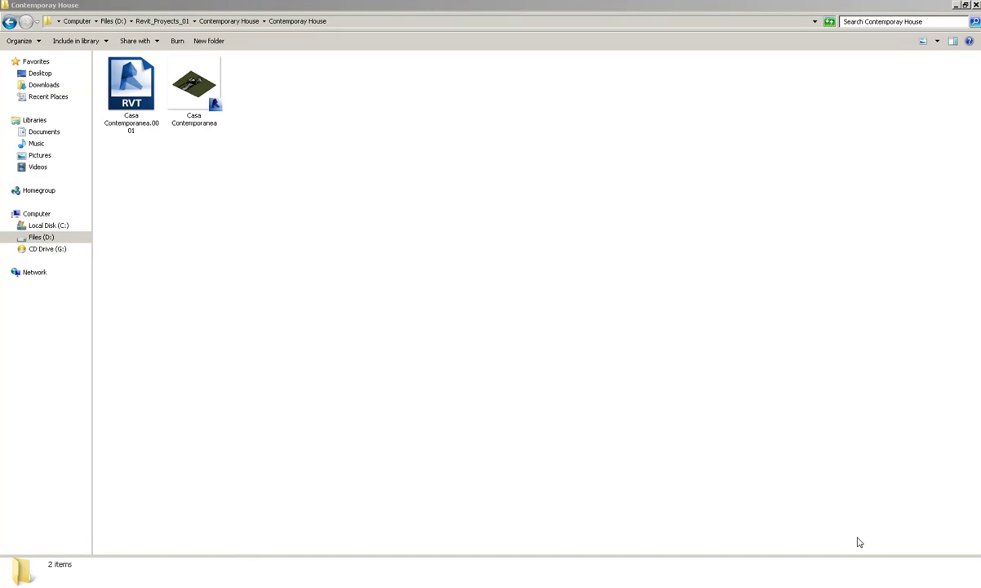
Bring the Contemporay House folder to the front to show its 3D View 8 render
{"action": "left_click", "coordinate": [136, 584]}
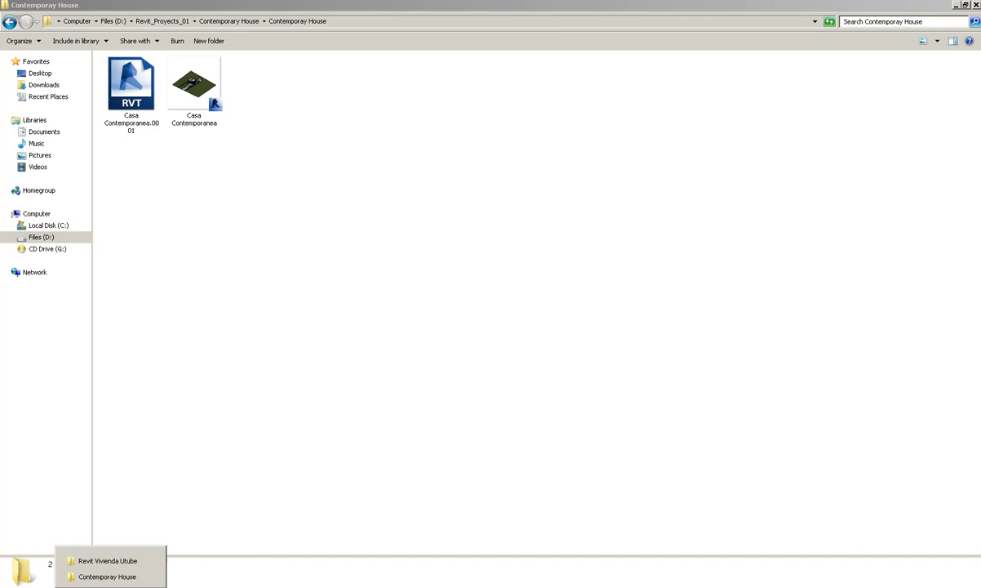
{"action": "left_click", "coordinate": [116, 578]}
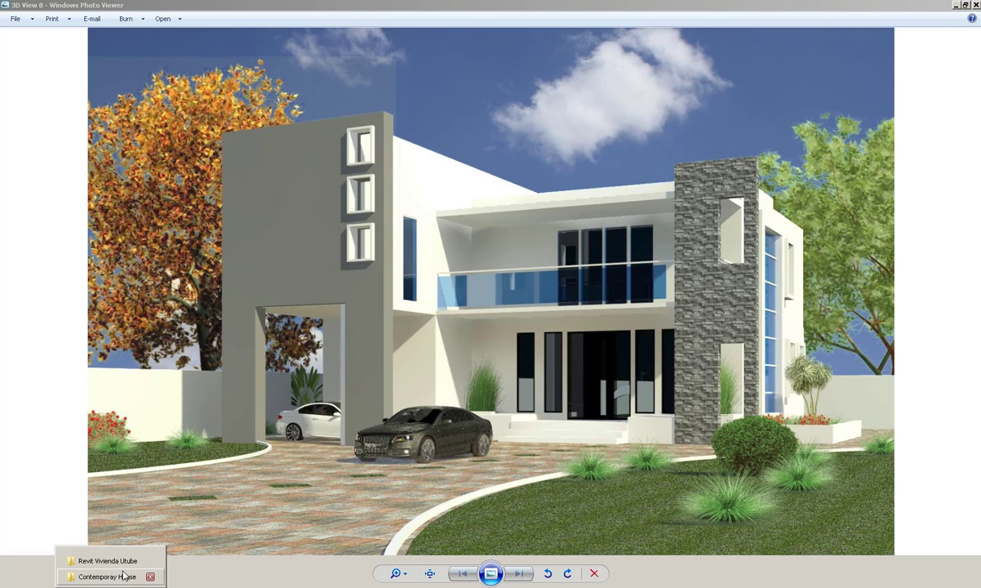
Switch to the Revit Vivienda Utube folder and select its five numbered folders
{"action": "left_click", "coordinate": [106, 560]}
{"action": "left_click", "coordinate": [379, 114]}
{"action": "mouse_move", "coordinate": [412, 191]}
{"action": "left_mouse_down"}
{"action": "mouse_move", "coordinate": [192, 147]}
{"action": "mouse_move", "coordinate": [690, 173]}
{"action": "left_mouse_up"}
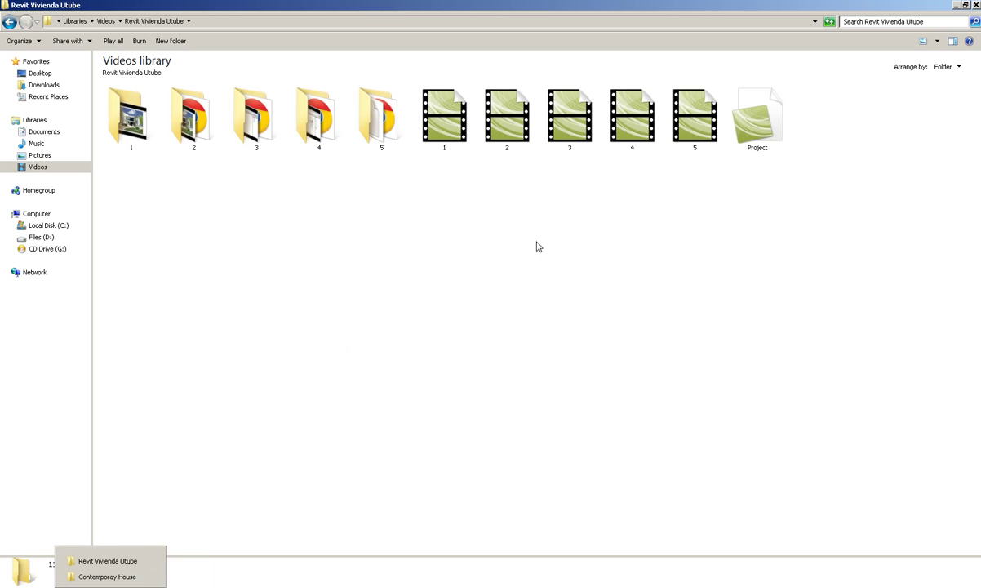
{"action": "left_click_drag", "start_coordinate": [92, 204], "coordinate": [102, 204]}
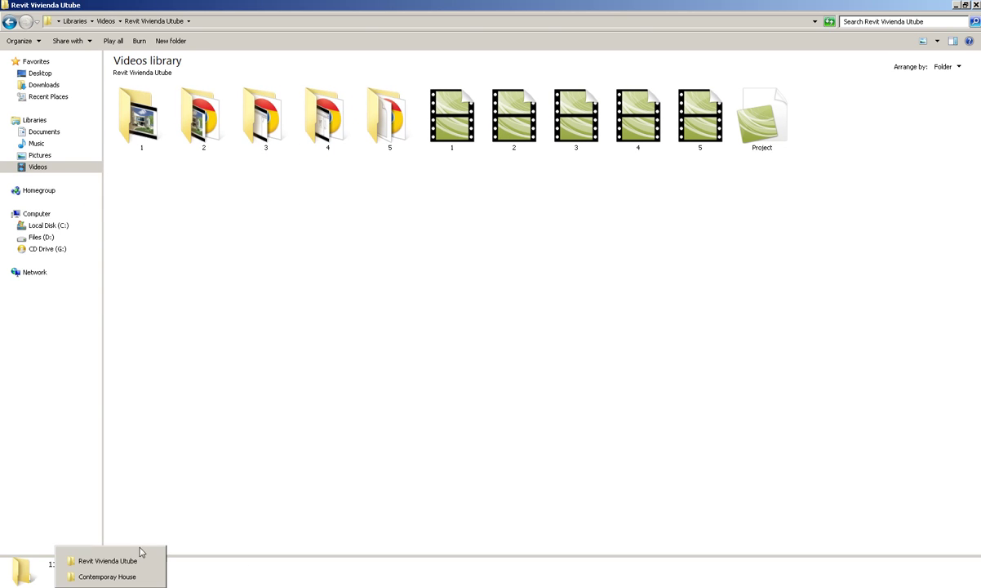
{"action": "left_click", "coordinate": [116, 577]}
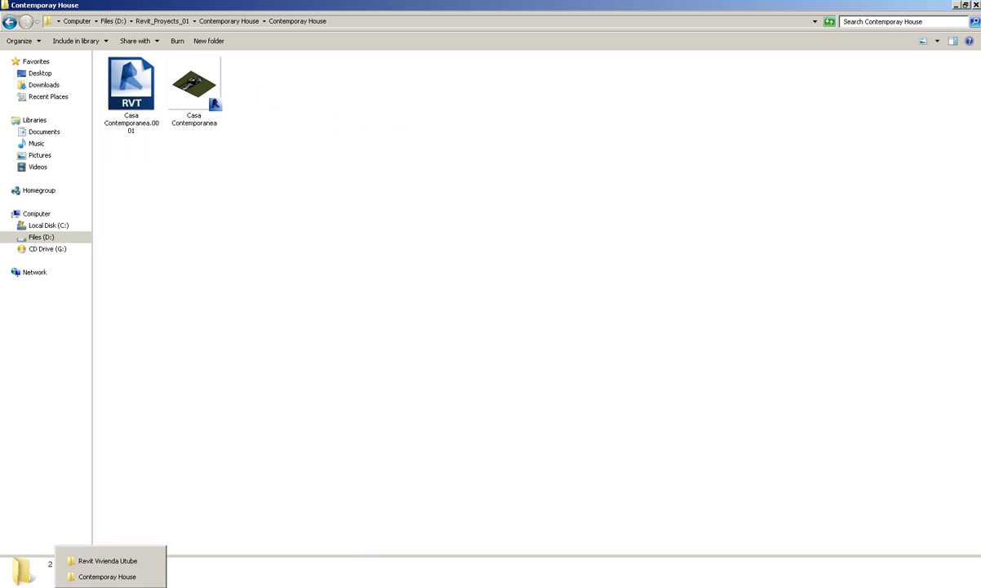
{"action": "left_click", "coordinate": [107, 560]}
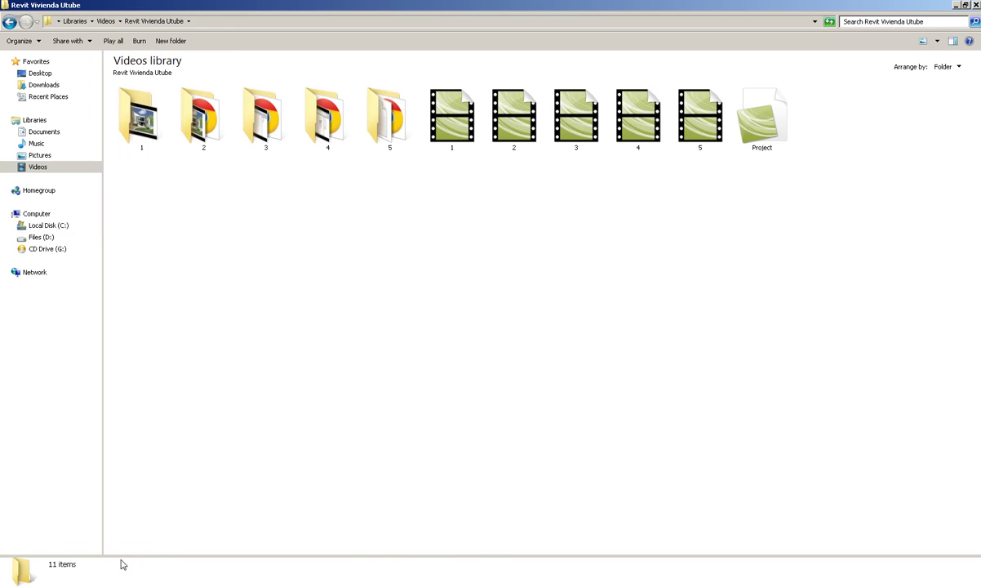
Switch from the videos folder window back to the house render
{"action": "left_click", "coordinate": [162, 578]}
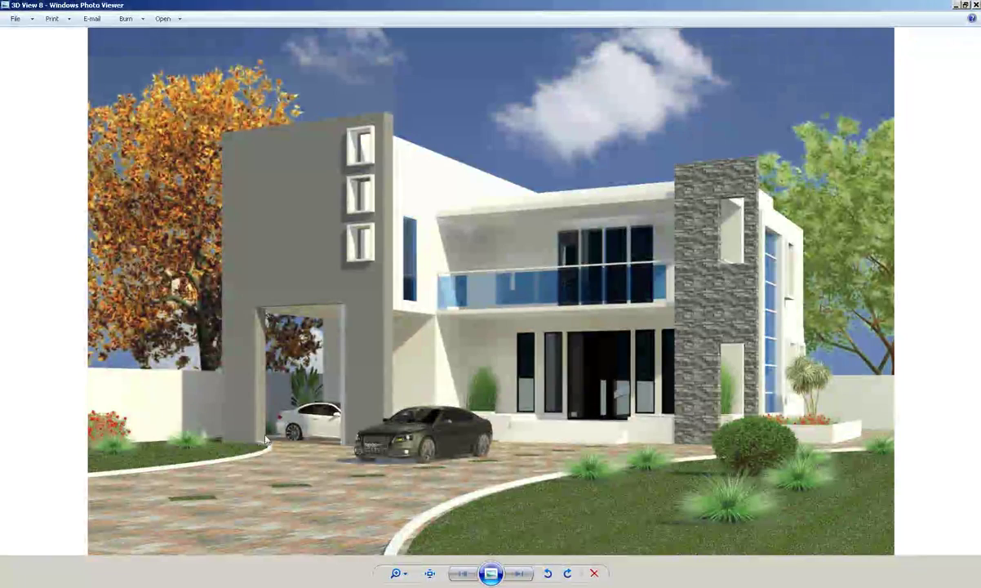
Close the house render, then zoom the Revit 3D view to the tree beside the house
{"action": "left_click", "coordinate": [975, 5]}
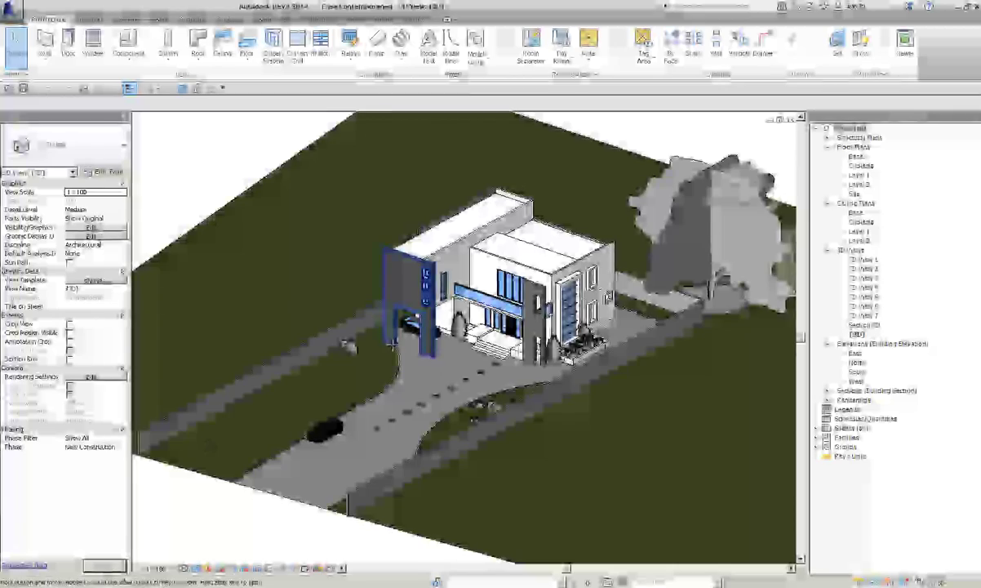
{"action": "mouse_move", "coordinate": [506, 351]}
{"action": "middle_mouse_down", "text": "shift"}
{"action": "mouse_move", "coordinate": [609, 327]}
{"action": "mouse_move", "coordinate": [581, 461]}
{"action": "mouse_move", "coordinate": [657, 422]}
{"action": "mouse_move", "coordinate": [377, 445]}
{"action": "mouse_move", "coordinate": [685, 357]}
{"action": "mouse_move", "coordinate": [646, 357]}
{"action": "mouse_move", "coordinate": [648, 342]}
{"action": "middle_mouse_up", "text": "shift"}
{"action": "scroll", "coordinate": [581, 461], "scroll_direction": "up", "scroll_amount": 5}
{"action": "left_click", "coordinate": [581, 461]}
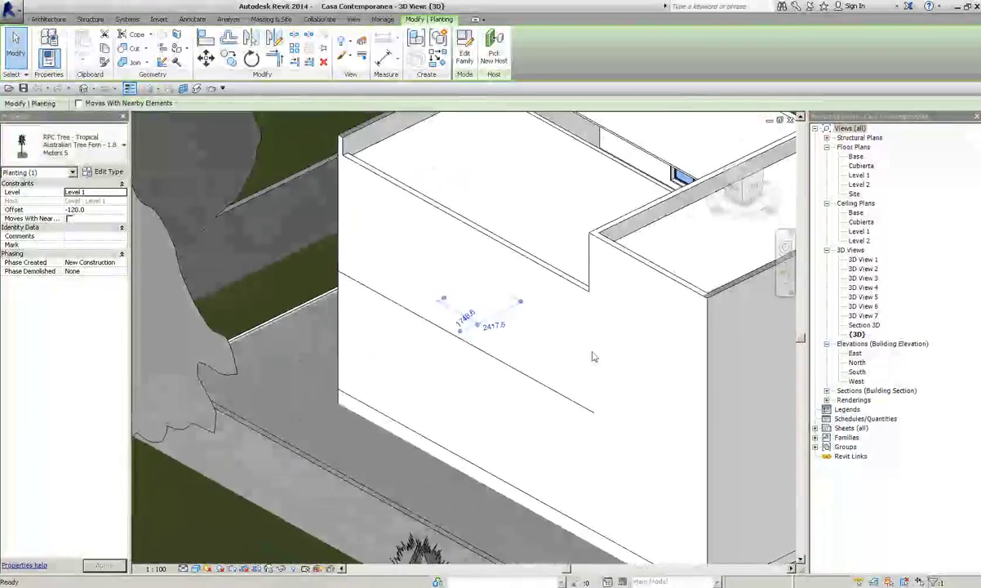
Orbit to a lower angle and bring up the options for the tree in front of the house
{"action": "left_click", "coordinate": [16, 65]}
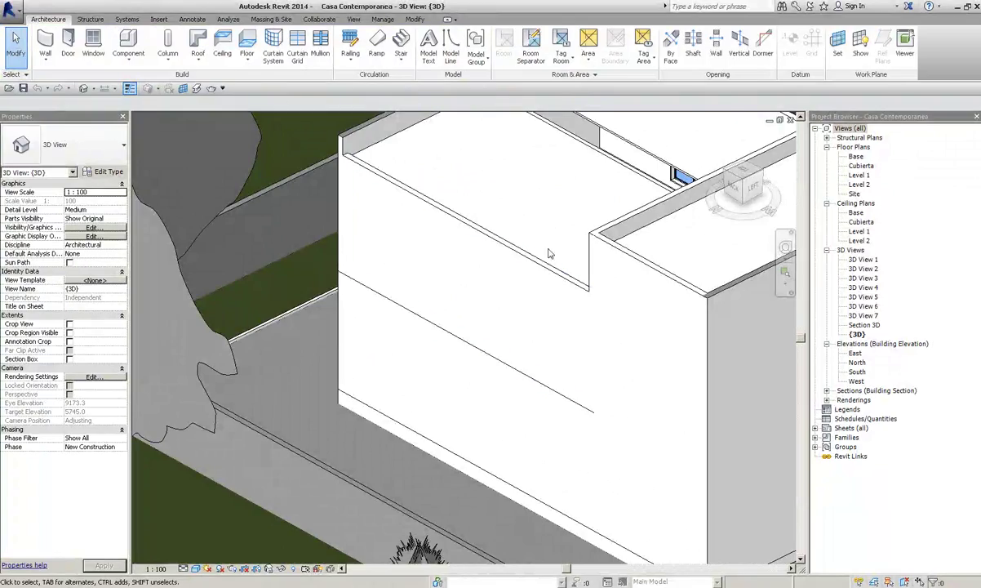
{"action": "left_click", "coordinate": [549, 275]}
{"action": "mouse_move", "coordinate": [549, 275]}
{"action": "middle_mouse_down", "text": "shift"}
{"action": "mouse_move", "coordinate": [661, 332]}
{"action": "mouse_move", "coordinate": [573, 317]}
{"action": "mouse_move", "coordinate": [622, 303]}
{"action": "mouse_move", "coordinate": [687, 310]}
{"action": "mouse_move", "coordinate": [411, 347]}
{"action": "mouse_move", "coordinate": [489, 349]}
{"action": "middle_mouse_up", "text": "shift"}
{"action": "left_click", "coordinate": [522, 333]}
{"action": "right_click", "coordinate": [523, 332]}
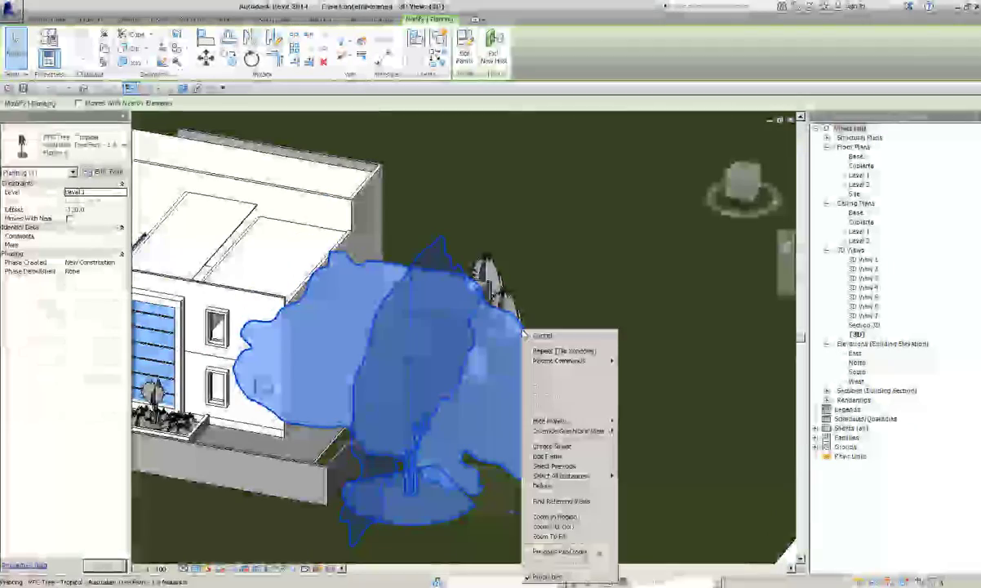
Hide the tree from the 3D view and orbit around the lower side wall
{"action": "left_click", "coordinate": [654, 428]}
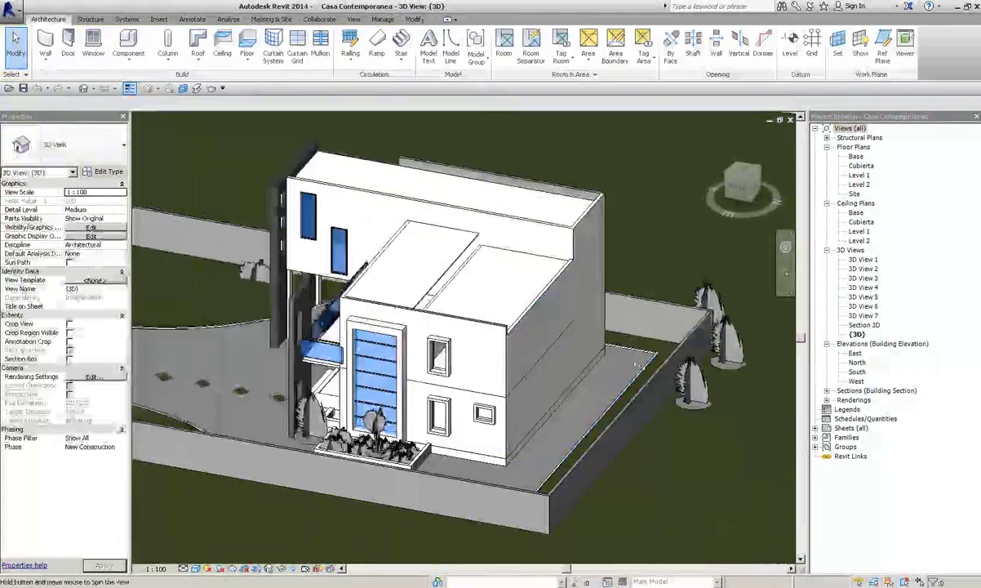
{"action": "left_click", "coordinate": [434, 386]}
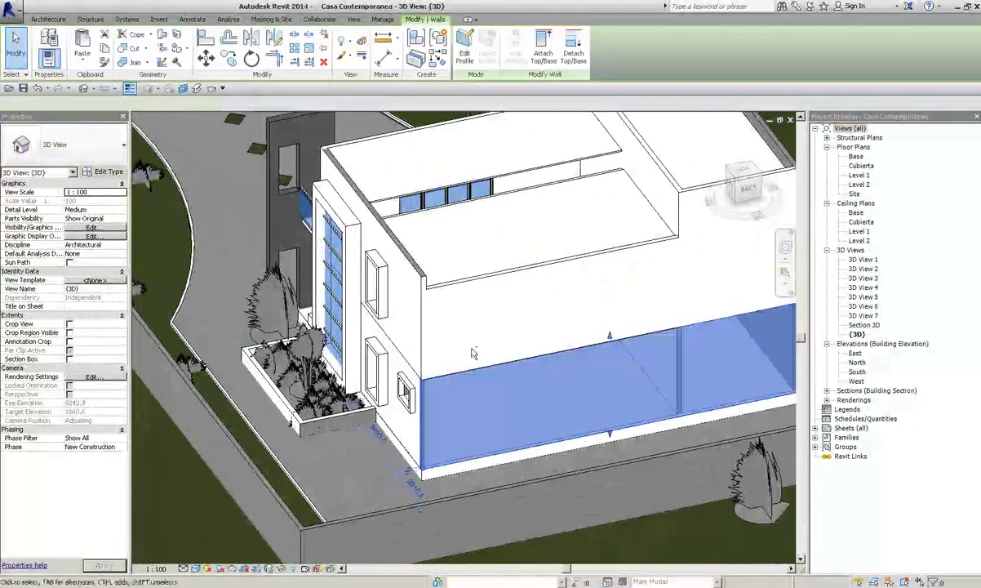
{"action": "mouse_move", "coordinate": [434, 386]}
{"action": "middle_mouse_down", "text": "shift"}
{"action": "mouse_move", "coordinate": [499, 265]}
{"action": "mouse_move", "coordinate": [249, 246]}
{"action": "mouse_move", "coordinate": [623, 189]}
{"action": "middle_mouse_up", "text": "shift"}
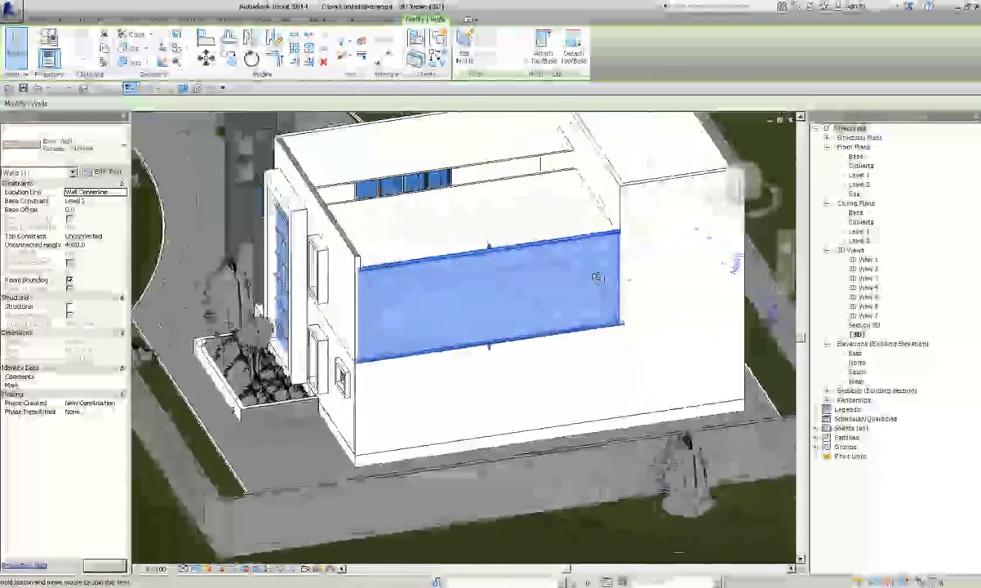
{"action": "middle_click_drag", "start_coordinate": [622, 189], "coordinate": [632, 282], "text": "shift"}
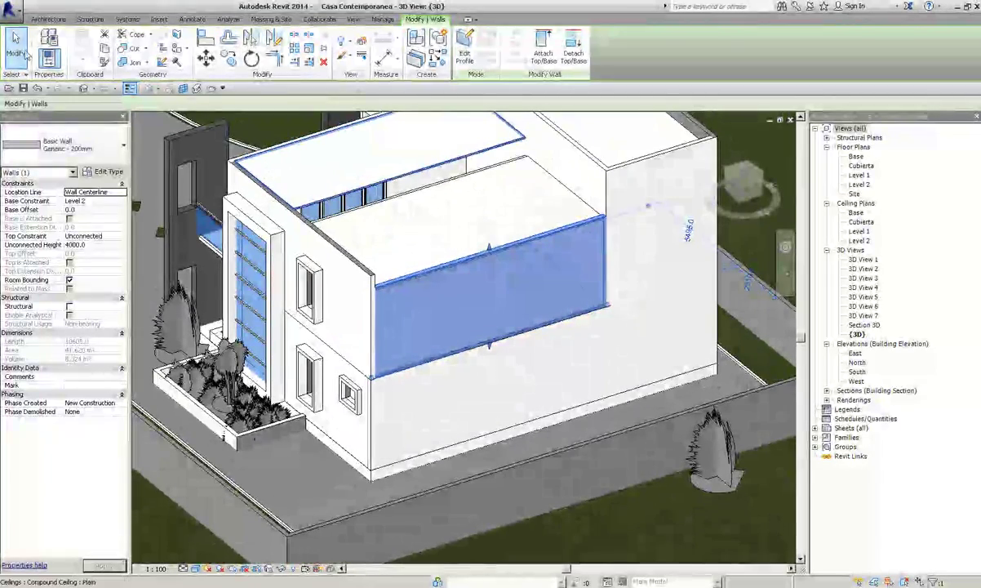
{"action": "key", "text": "Escape"}
Select the upper-floor side wall and shrink the 3D view into a floating window
{"action": "scroll", "coordinate": [588, 372], "scroll_direction": "up", "scroll_amount": 1}
{"action": "left_click", "coordinate": [590, 375]}
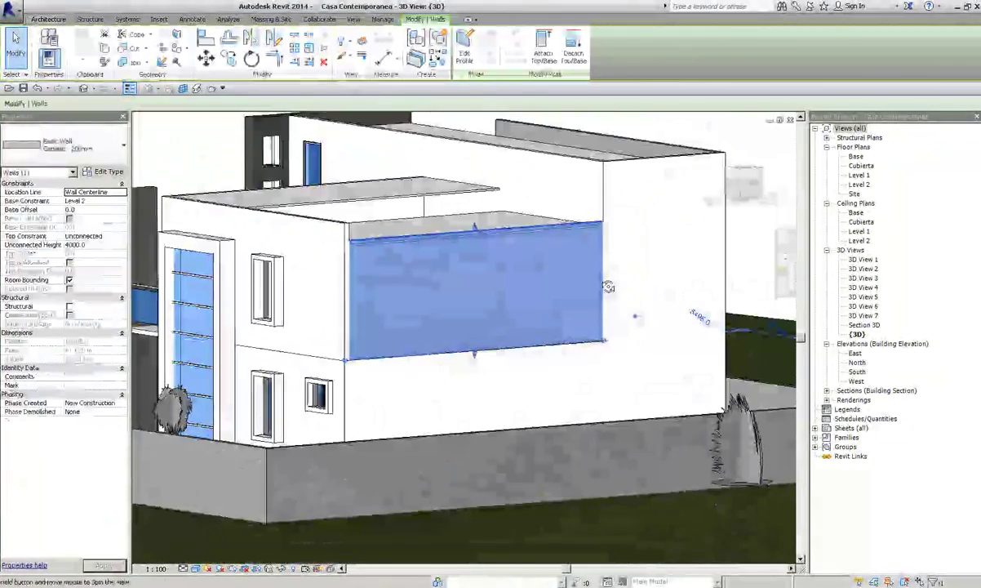
{"action": "left_click", "coordinate": [718, 208]}
{"action": "left_click", "coordinate": [780, 122]}
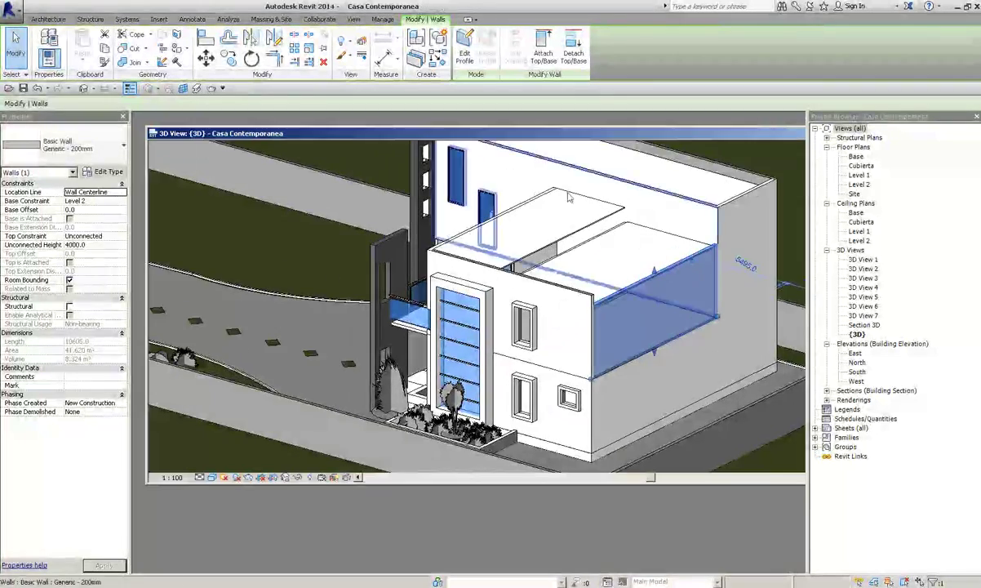
Open the Level 1 floor plan and select the upper side wall in the 3D view
{"action": "double_click", "coordinate": [859, 175]}
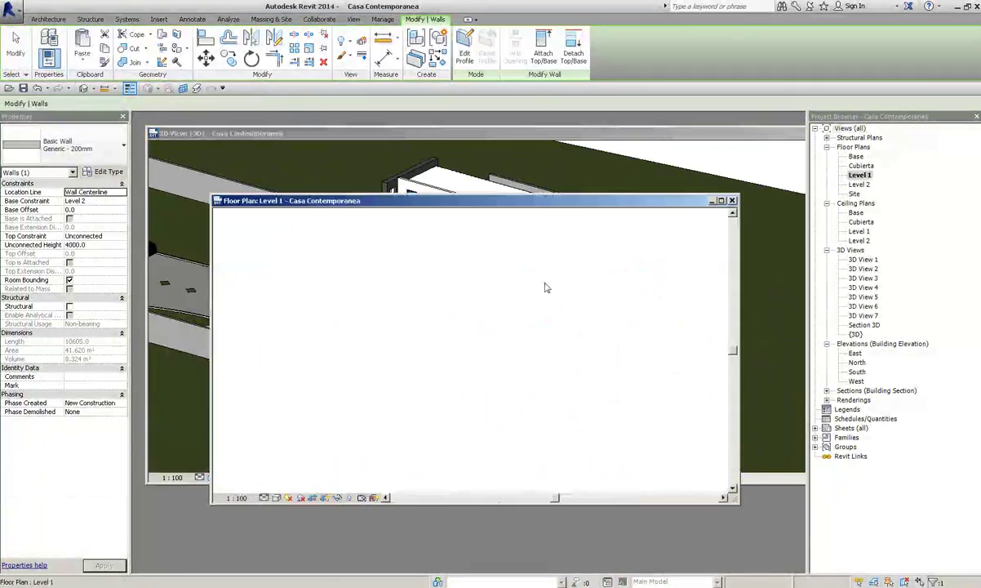
{"action": "left_click", "coordinate": [506, 308]}
{"action": "scroll", "coordinate": [440, 310], "scroll_direction": "up", "scroll_amount": 2}
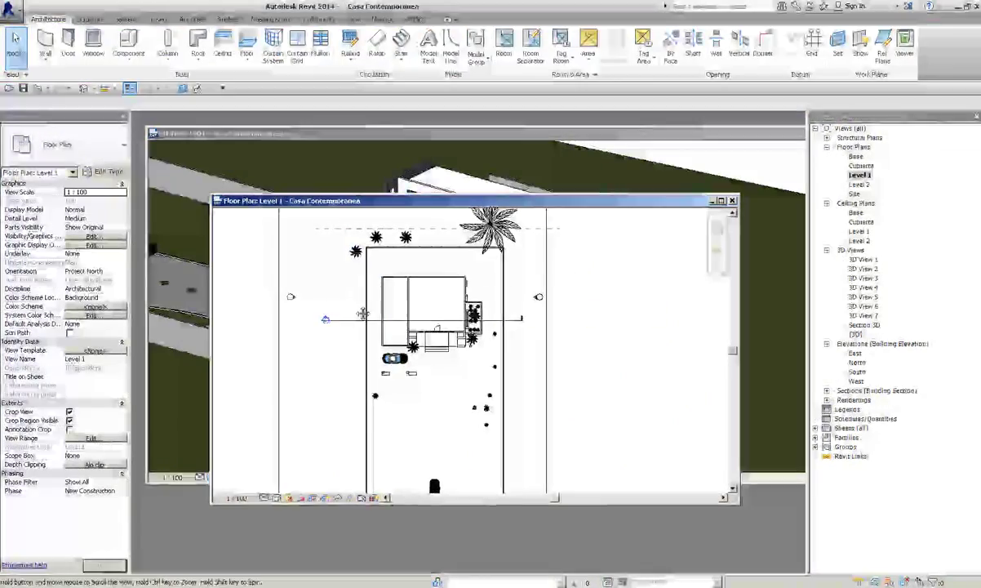
{"action": "left_click", "coordinate": [487, 145]}
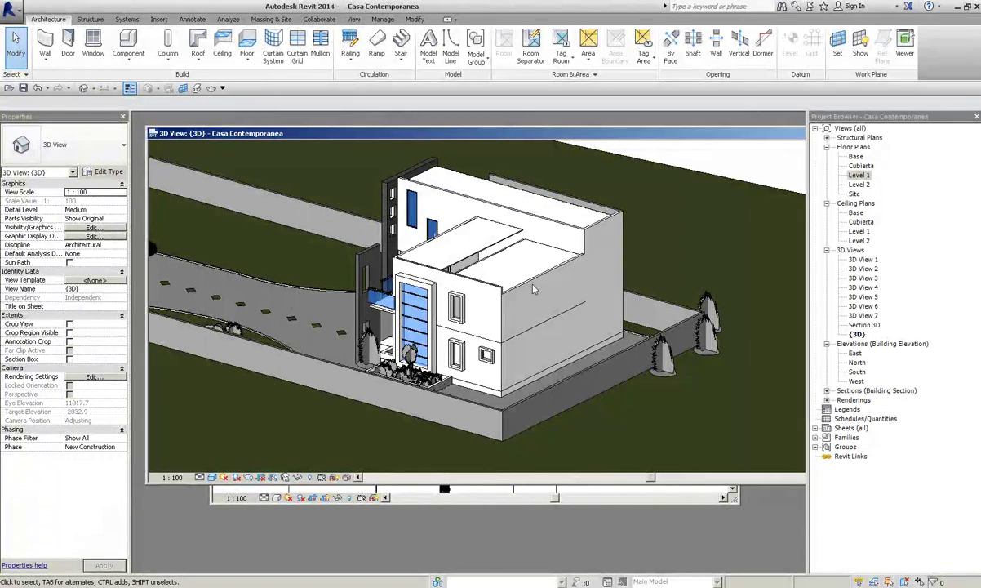
{"action": "left_click", "coordinate": [533, 288]}
Zoom around the Level 1 plan, deselect the wall, and open the West elevation
{"action": "left_click", "coordinate": [482, 490]}
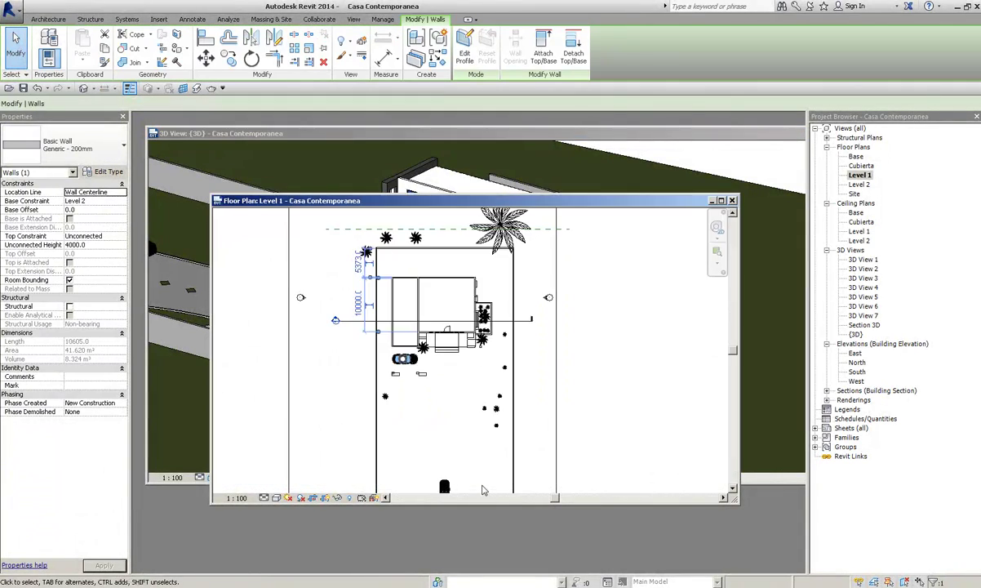
{"action": "scroll", "coordinate": [498, 326], "scroll_direction": "down", "scroll_amount": 2}
{"action": "scroll", "coordinate": [408, 299], "scroll_direction": "up", "scroll_amount": 1}
{"action": "scroll", "coordinate": [408, 299], "scroll_direction": "up", "scroll_amount": 1}
{"action": "left_click", "coordinate": [408, 298]}
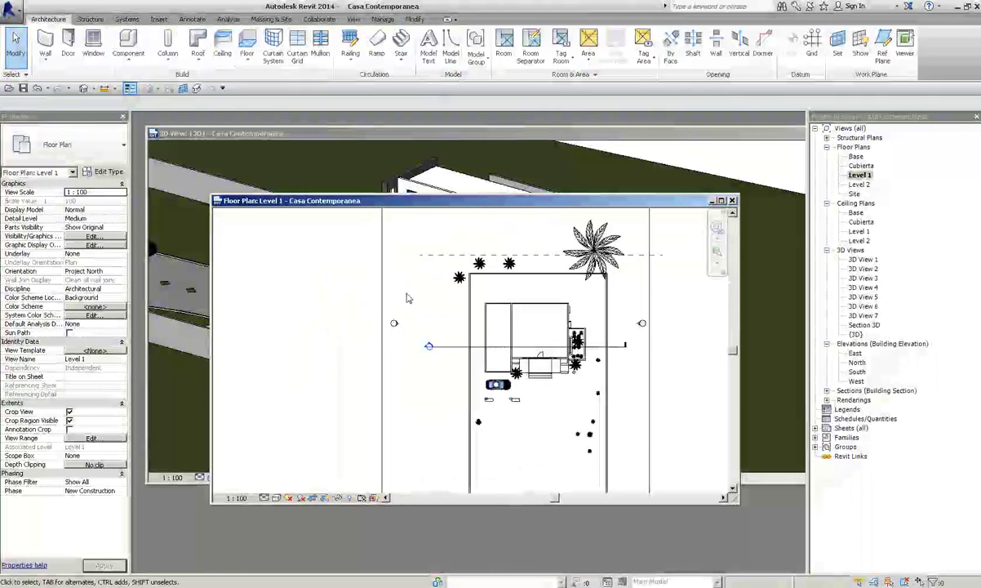
{"action": "scroll", "coordinate": [408, 299], "scroll_direction": "up", "scroll_amount": 2}
{"action": "double_click", "coordinate": [390, 356]}
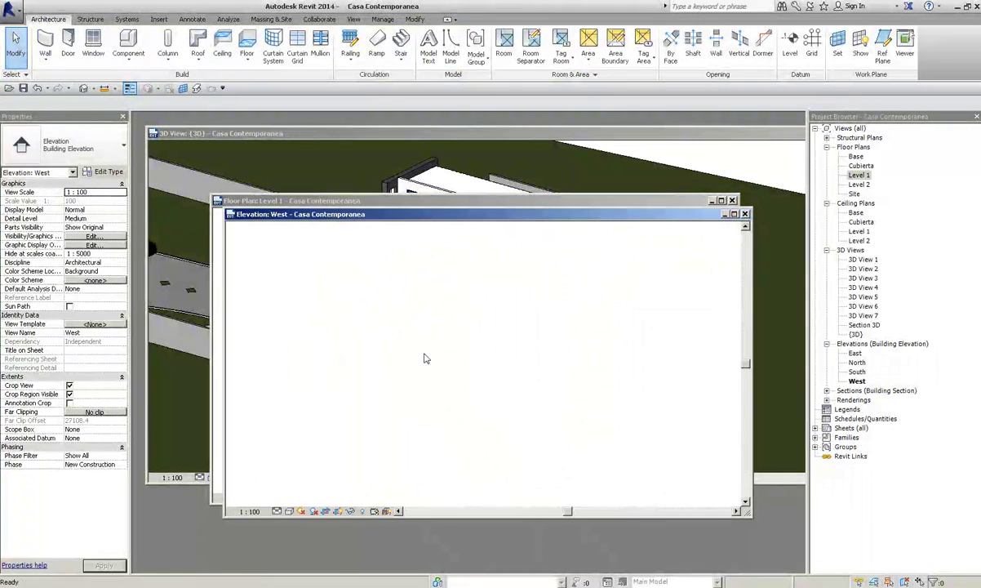
Maximize the West elevation and zoom in and out to inspect the house
{"action": "double_click", "coordinate": [392, 220]}
{"action": "scroll", "coordinate": [480, 318], "scroll_direction": "up", "scroll_amount": 1}
{"action": "scroll", "coordinate": [479, 318], "scroll_direction": "up", "scroll_amount": 1}
{"action": "scroll", "coordinate": [480, 318], "scroll_direction": "up", "scroll_amount": 2}
{"action": "scroll", "coordinate": [480, 318], "scroll_direction": "up", "scroll_amount": 2}
{"action": "scroll", "coordinate": [324, 320], "scroll_direction": "up", "scroll_amount": 1}
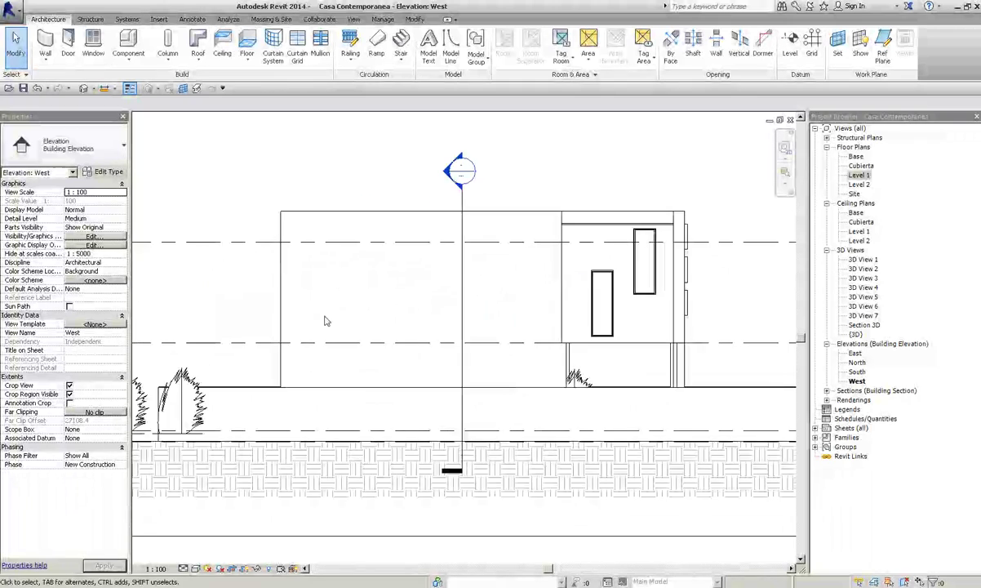
{"action": "scroll", "coordinate": [318, 346], "scroll_direction": "up", "scroll_amount": 2}
{"action": "scroll", "coordinate": [369, 346], "scroll_direction": "up", "scroll_amount": 1}
{"action": "scroll", "coordinate": [369, 346], "scroll_direction": "down", "scroll_amount": 2}
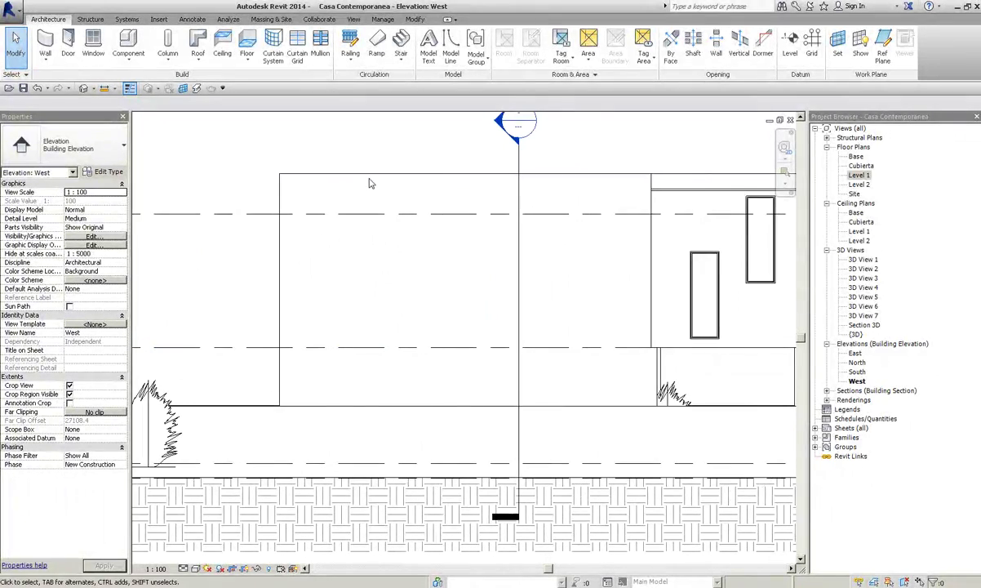
{"action": "scroll", "coordinate": [372, 179], "scroll_direction": "down", "scroll_amount": 2}
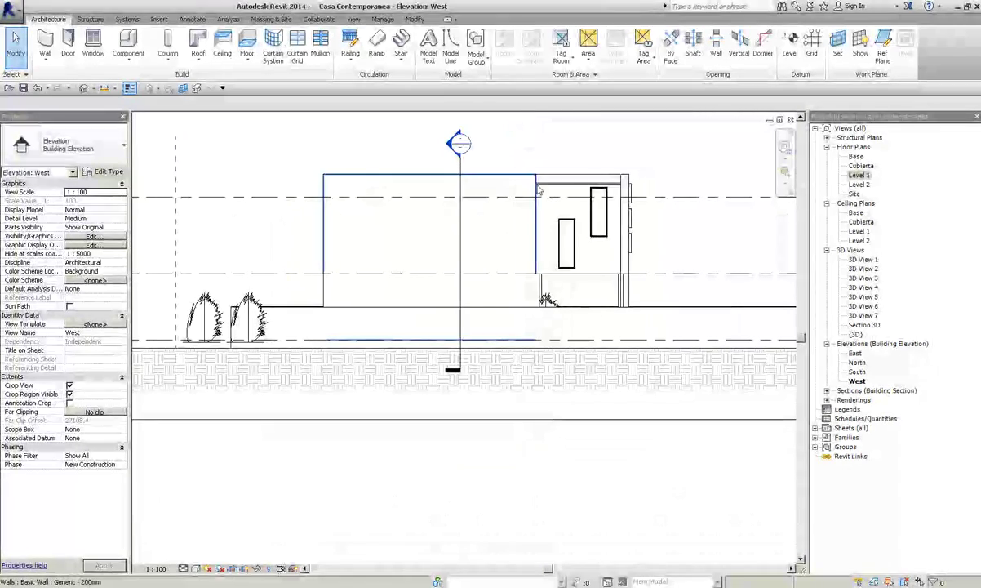
{"action": "scroll", "coordinate": [506, 235], "scroll_direction": "down", "scroll_amount": 1}
{"action": "scroll", "coordinate": [487, 273], "scroll_direction": "up", "scroll_amount": 1}
Tile all open views and select the raised upper wall in the 3D view
{"action": "key", "text": "t"}
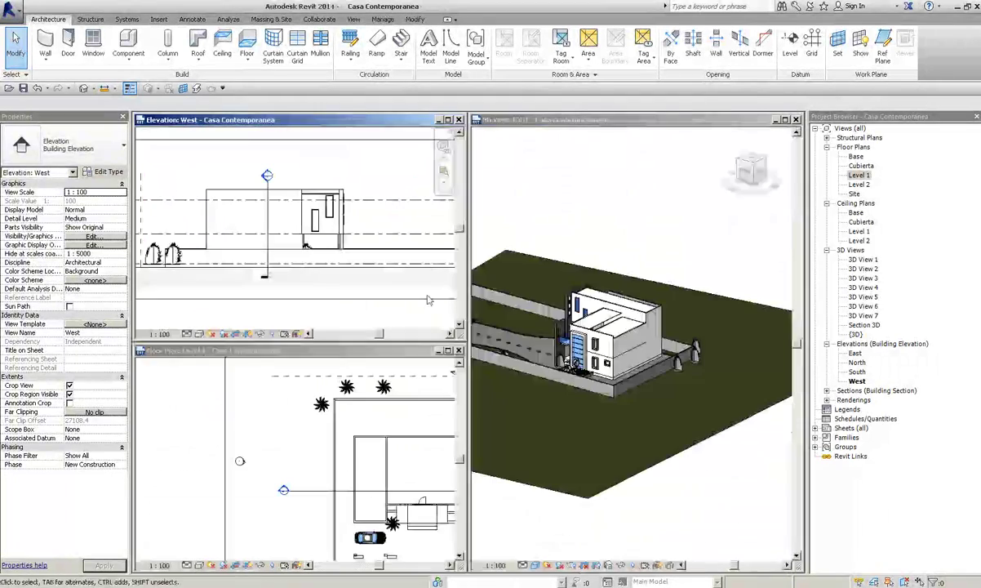
{"action": "left_click", "coordinate": [663, 343]}
{"action": "scroll", "coordinate": [663, 343], "scroll_direction": "up", "scroll_amount": 3}
{"action": "left_click", "coordinate": [663, 343]}
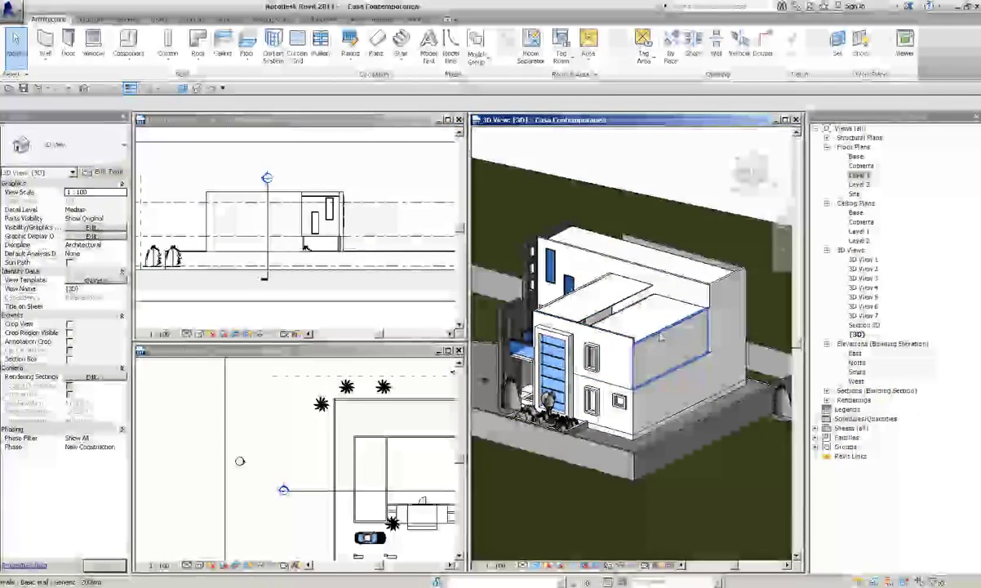
Close the West elevation and pan the Level 1 plan to the east elevation marker
{"action": "left_click", "coordinate": [304, 231]}
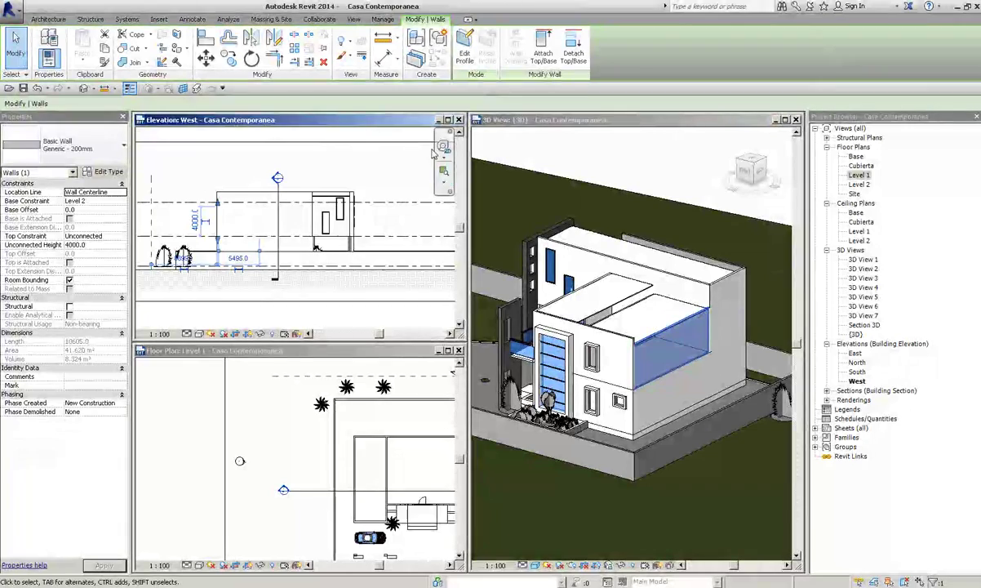
{"action": "left_click", "coordinate": [458, 120]}
{"action": "scroll", "coordinate": [167, 480], "scroll_direction": "down", "scroll_amount": 2}
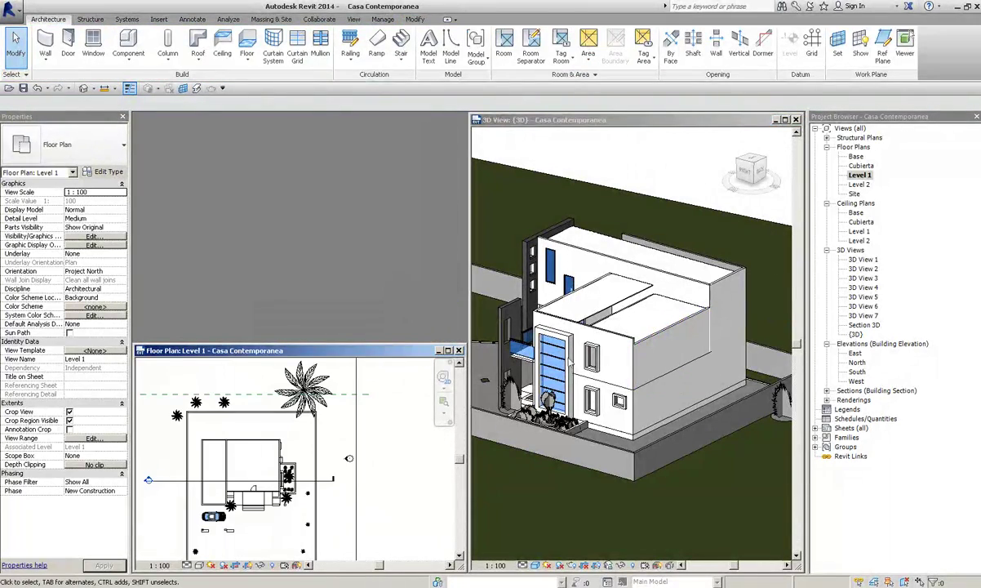
{"action": "left_click", "coordinate": [694, 331]}
{"action": "left_click", "coordinate": [657, 331]}
{"action": "scroll", "coordinate": [262, 471], "scroll_direction": "down", "scroll_amount": 2}
{"action": "scroll", "coordinate": [261, 472], "scroll_direction": "up", "scroll_amount": 1}
{"action": "middle_click_drag", "start_coordinate": [261, 471], "coordinate": [379, 433]}
Open the East elevation, centre the house, and check the east wall in 3D
{"action": "key", "text": "Escape"}
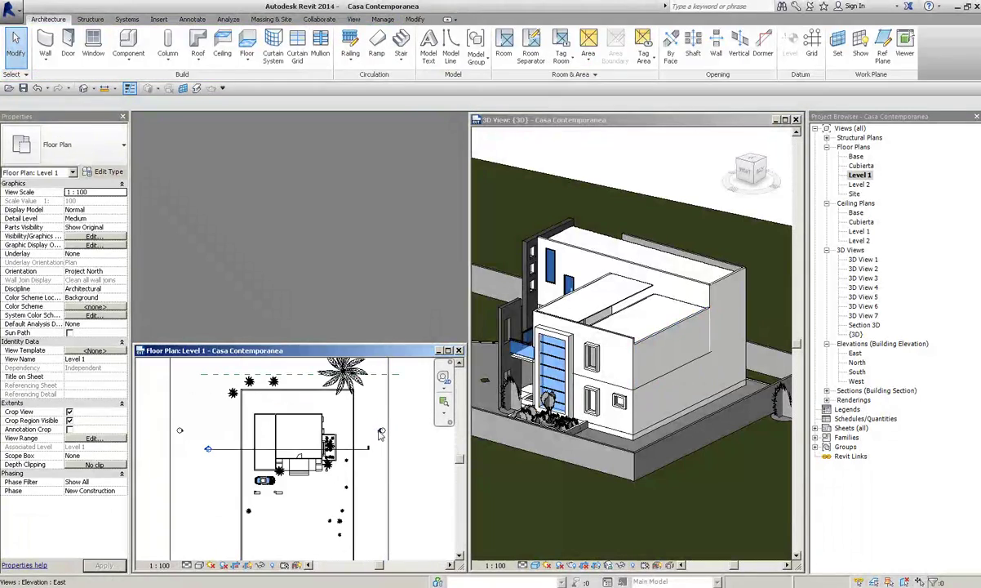
{"action": "double_click", "coordinate": [380, 434]}
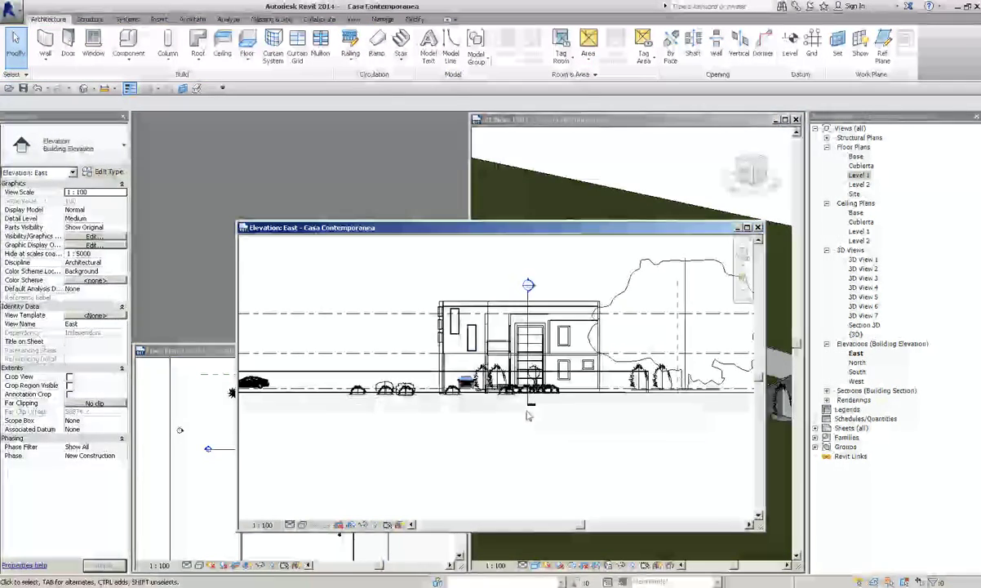
{"action": "scroll", "coordinate": [527, 416], "scroll_direction": "up", "scroll_amount": 2}
{"action": "middle_click_drag", "start_coordinate": [489, 408], "coordinate": [461, 241]}
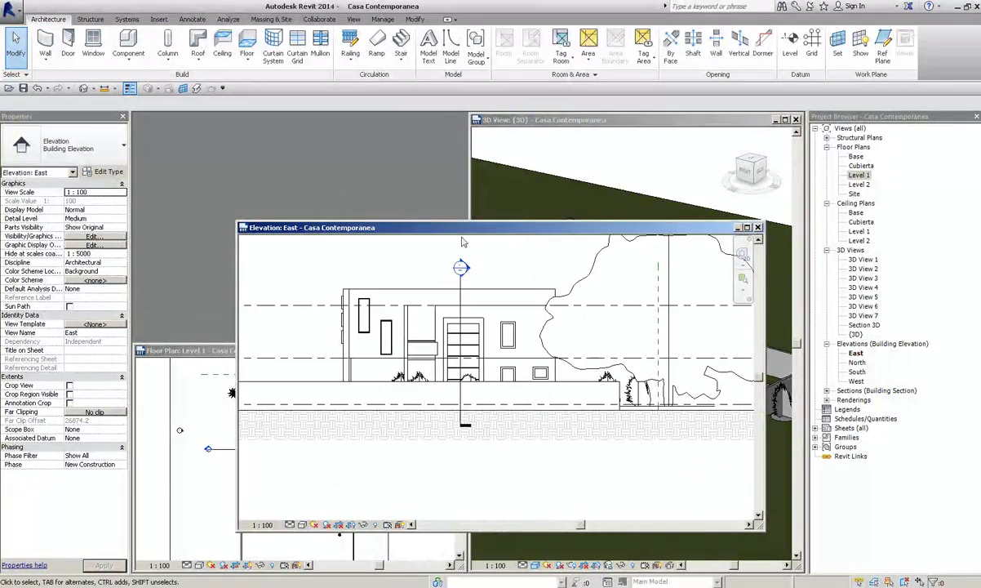
{"action": "scroll", "coordinate": [367, 318], "scroll_direction": "up", "scroll_amount": 1}
{"action": "key", "text": "ctrl+Tab"}
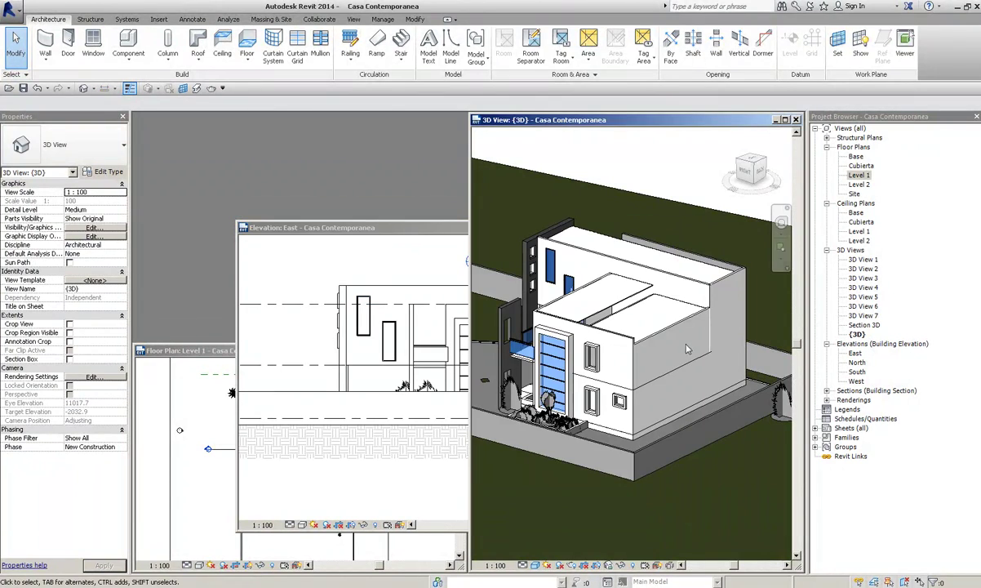
{"action": "left_click", "coordinate": [662, 335]}
{"action": "key", "text": "ctrl+Tab"}
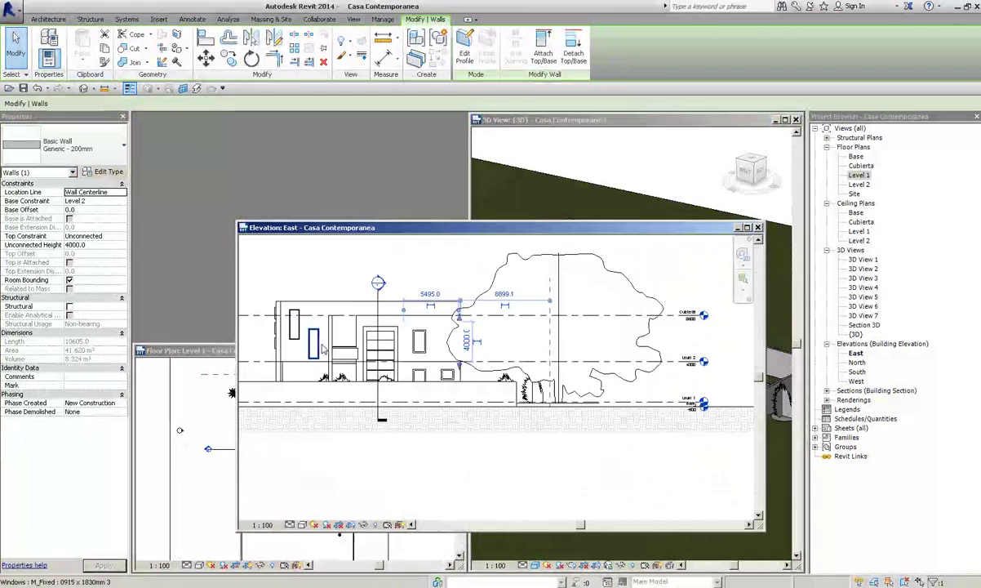
Hide the large tree in the East elevation view
{"action": "scroll", "coordinate": [495, 293], "scroll_direction": "up", "scroll_amount": 2}
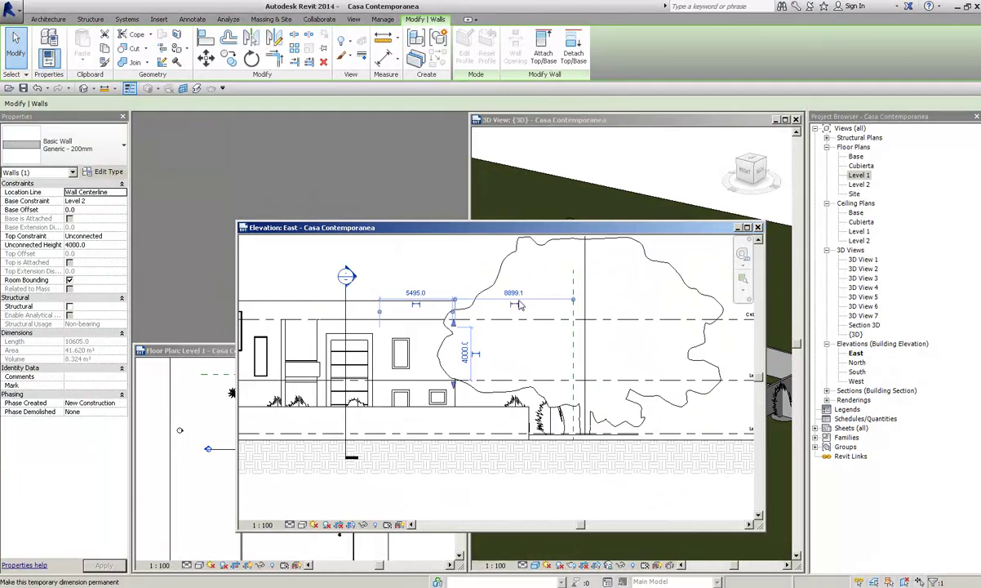
{"action": "scroll", "coordinate": [520, 305], "scroll_direction": "down", "scroll_amount": 2}
{"action": "left_click", "coordinate": [516, 274]}
{"action": "right_click", "coordinate": [515, 271]}
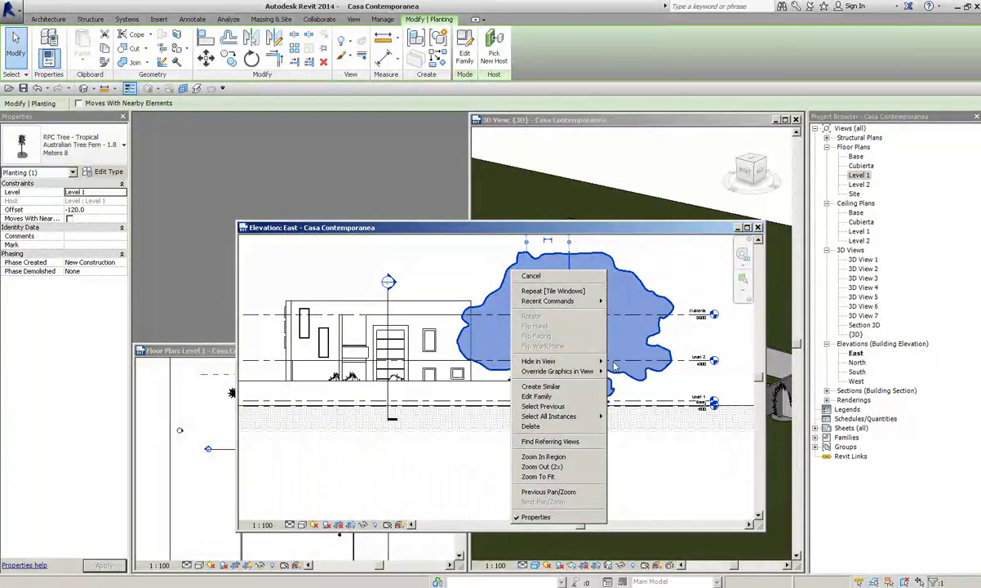
{"action": "left_click", "coordinate": [625, 362]}
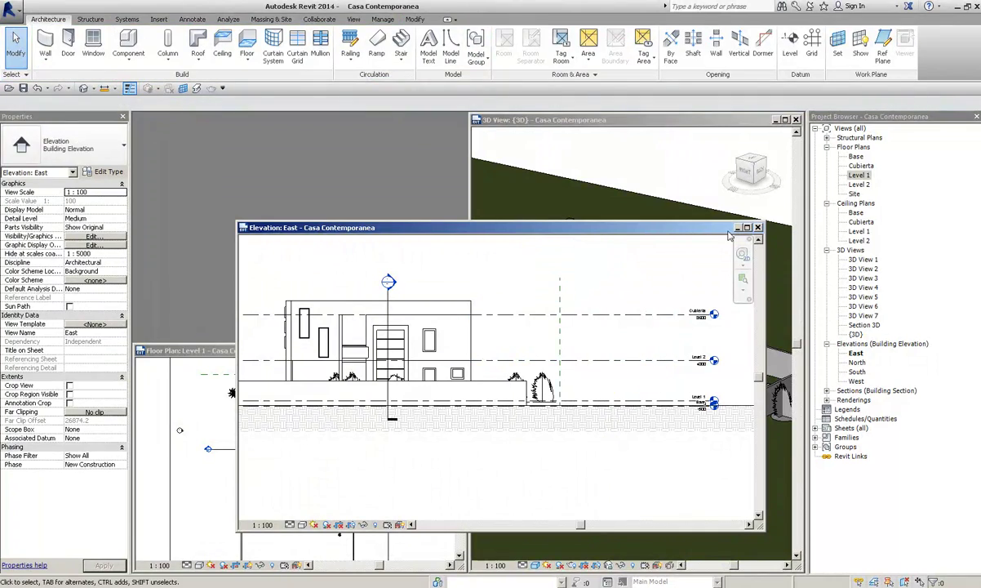
Close the East elevation and select the section line in the Level 1 plan
{"action": "left_click", "coordinate": [757, 229]}
{"action": "left_click", "coordinate": [346, 417]}
{"action": "left_click", "coordinate": [346, 416]}
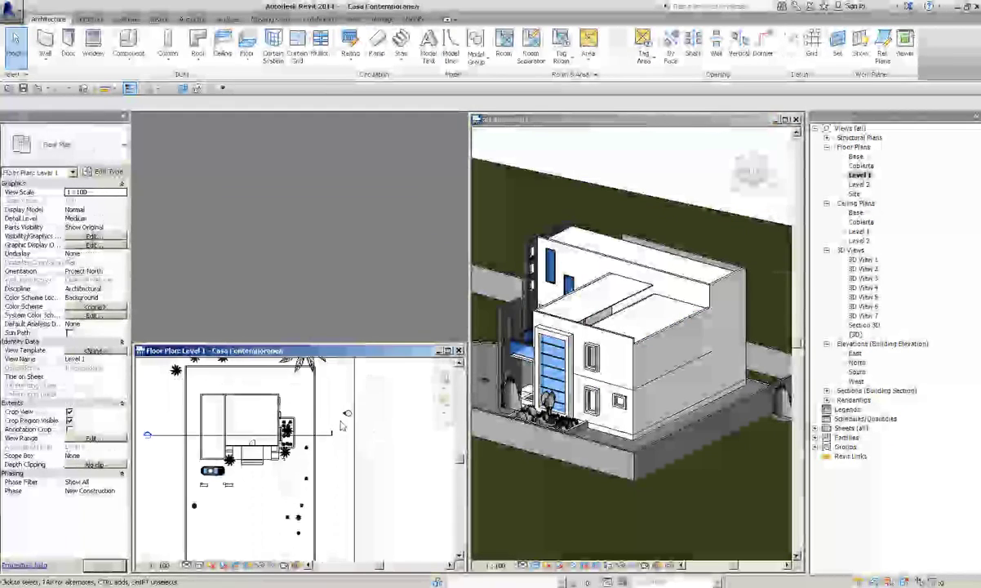
{"action": "scroll", "coordinate": [359, 432], "scroll_direction": "down", "scroll_amount": 2}
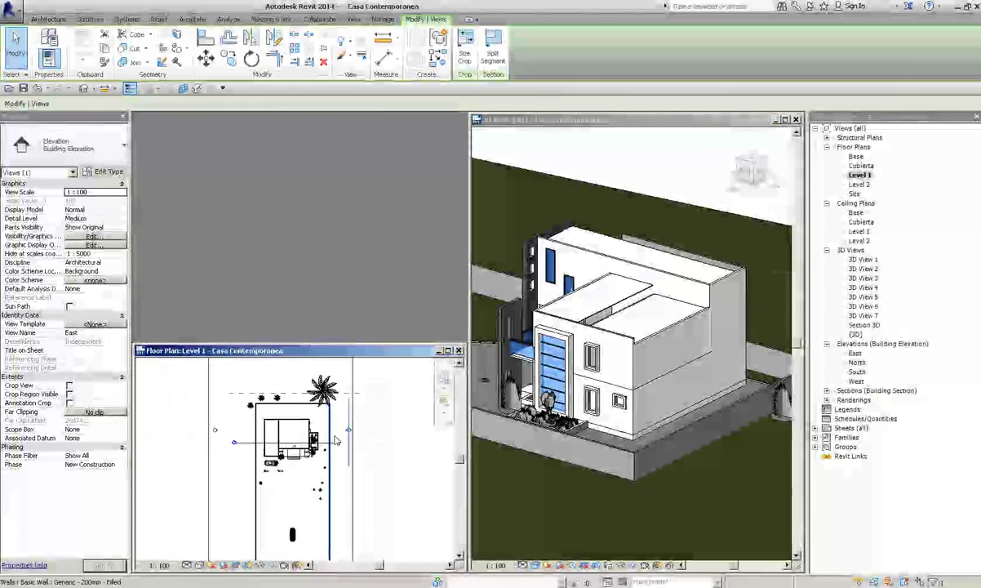
Select the east wall in the Level 1 plan and turn the 3D view to RIGHT
{"action": "scroll", "coordinate": [368, 441], "scroll_direction": "up", "scroll_amount": 2}
{"action": "left_click", "coordinate": [368, 443]}
{"action": "scroll", "coordinate": [354, 422], "scroll_direction": "down", "scroll_amount": 1}
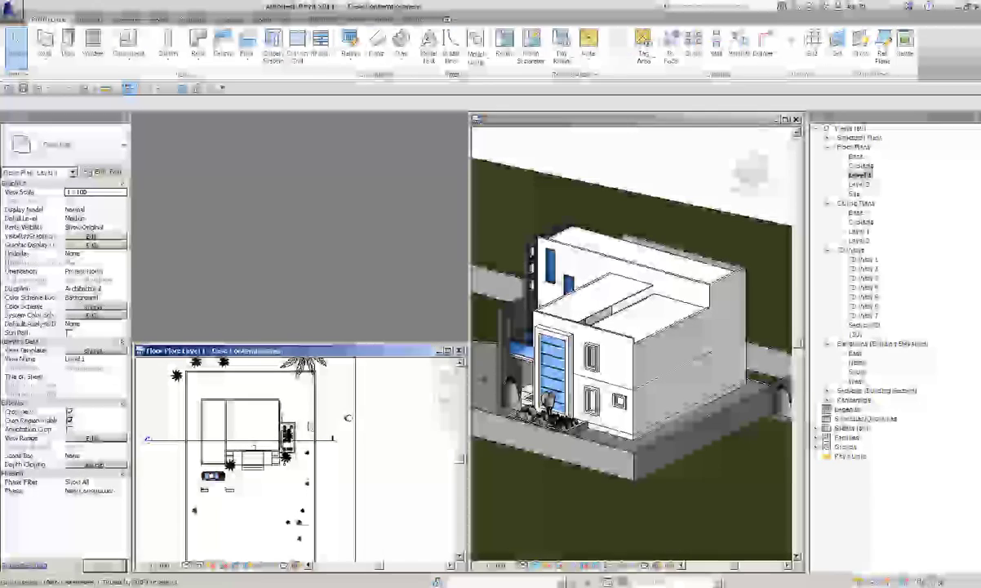
{"action": "left_click", "coordinate": [315, 421]}
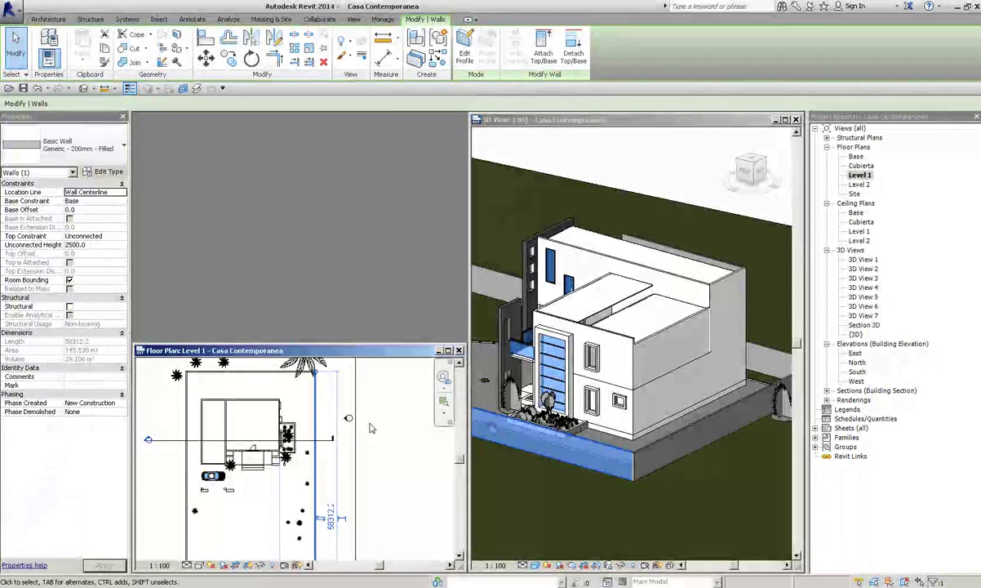
{"action": "left_click", "coordinate": [757, 174]}
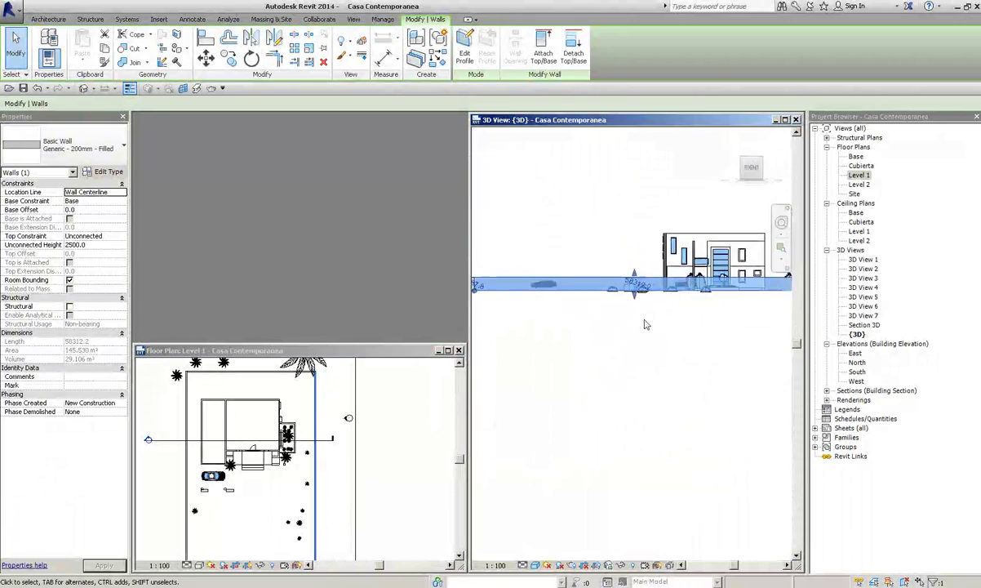
{"action": "left_click", "coordinate": [341, 442]}
Reopen the East elevation from the plan marker and zoom to frame the house
{"action": "scroll", "coordinate": [341, 442], "scroll_direction": "up", "scroll_amount": 2}
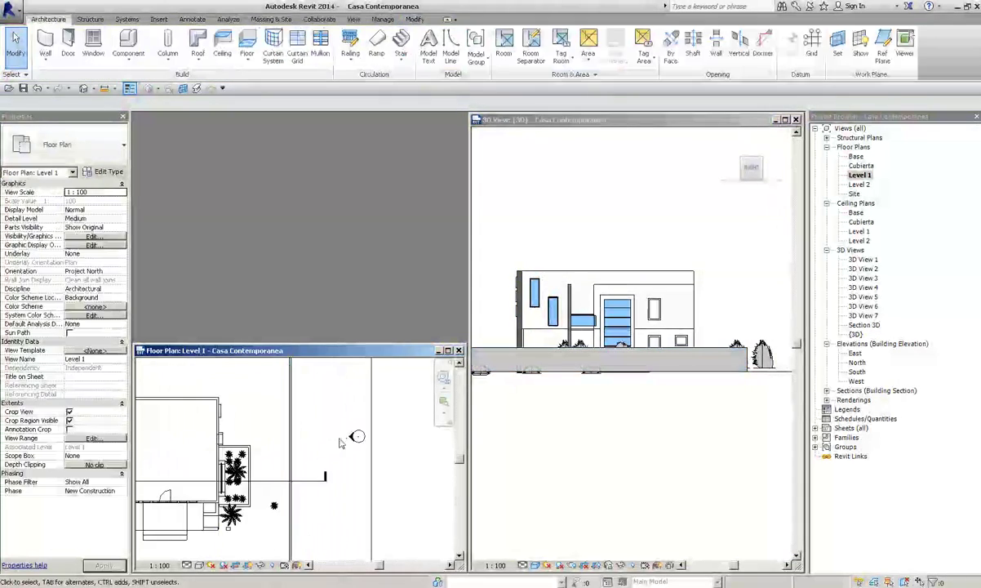
{"action": "scroll", "coordinate": [351, 437], "scroll_direction": "up", "scroll_amount": 1}
{"action": "double_click", "coordinate": [357, 433]}
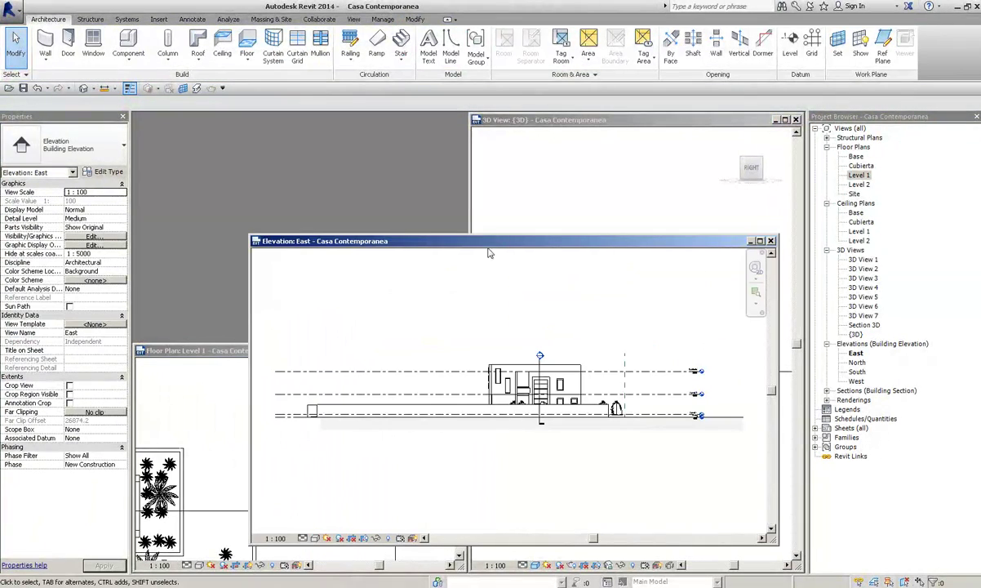
{"action": "left_click", "coordinate": [204, 391]}
{"action": "scroll", "coordinate": [196, 392], "scroll_direction": "down", "scroll_amount": 3}
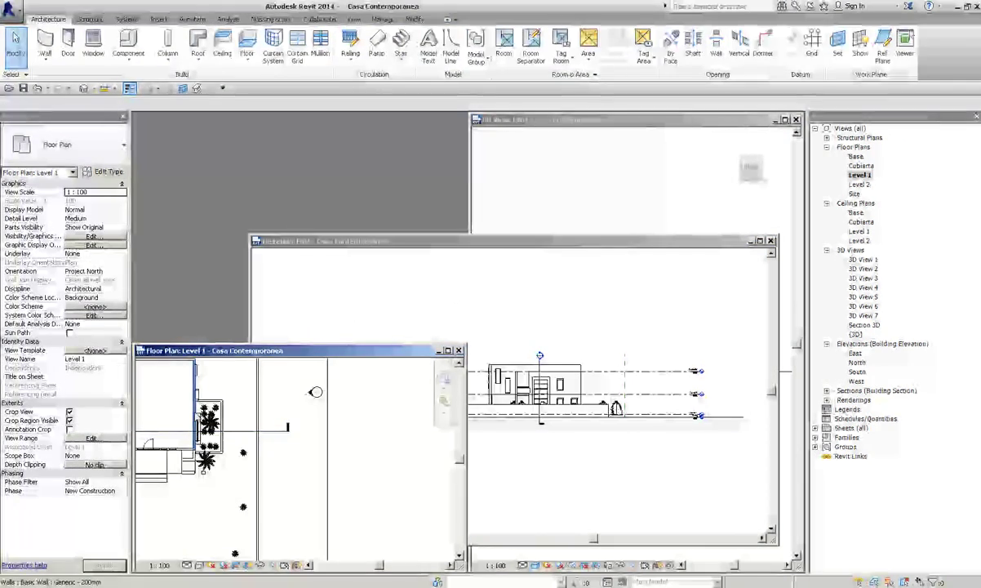
{"action": "left_click", "coordinate": [572, 391]}
{"action": "scroll", "coordinate": [582, 407], "scroll_direction": "up", "scroll_amount": 3}
{"action": "scroll", "coordinate": [583, 407], "scroll_direction": "up", "scroll_amount": 2}
{"action": "scroll", "coordinate": [583, 406], "scroll_direction": "down", "scroll_amount": 3}
{"action": "scroll", "coordinate": [544, 411], "scroll_direction": "up", "scroll_amount": 4}
{"action": "scroll", "coordinate": [555, 397], "scroll_direction": "up", "scroll_amount": 2}
{"action": "scroll", "coordinate": [567, 411], "scroll_direction": "up", "scroll_amount": 1}
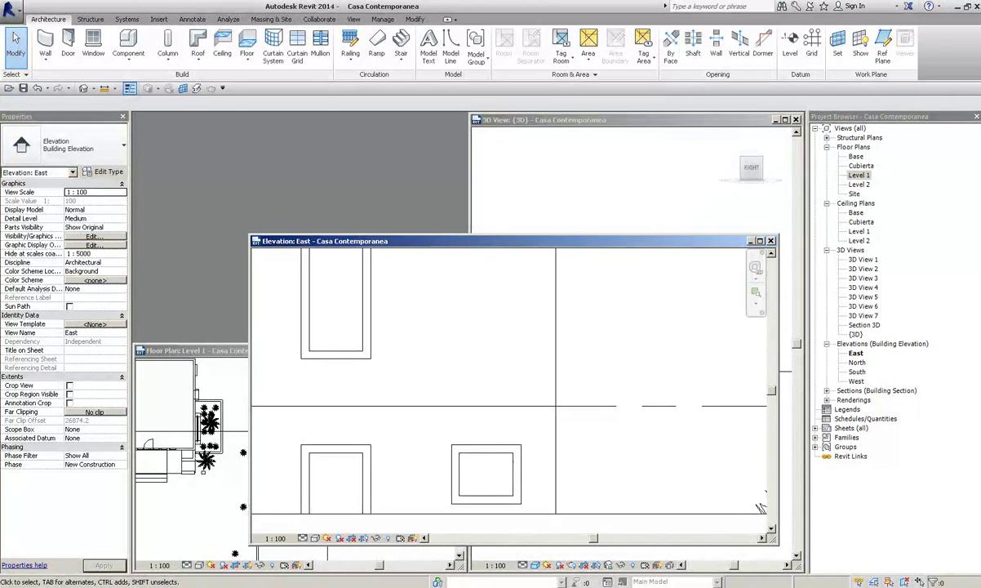
Use the controls at the lower right of the window while checking the East elevation
{"action": "left_click", "coordinate": [919, 581]}
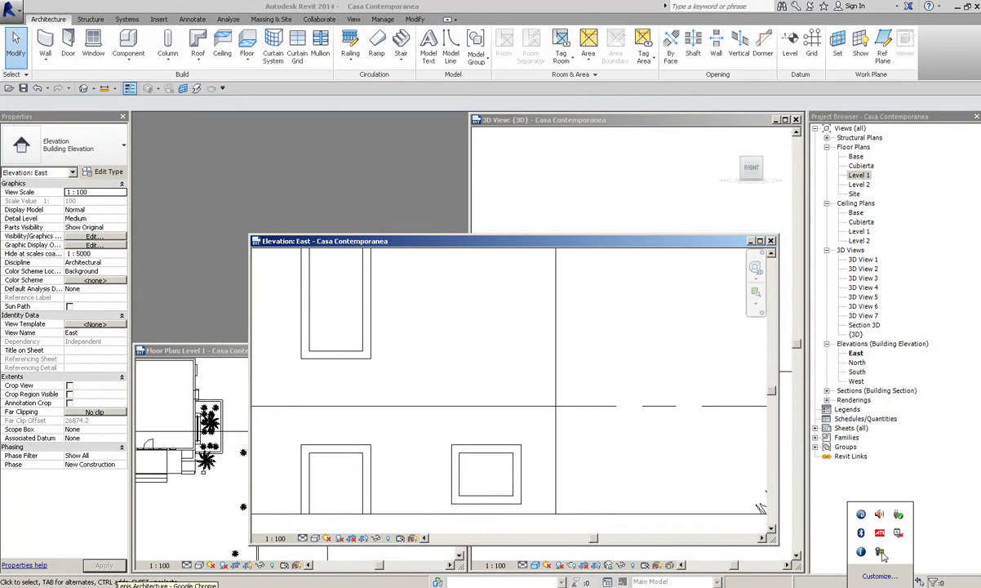
{"action": "left_click", "coordinate": [397, 416]}
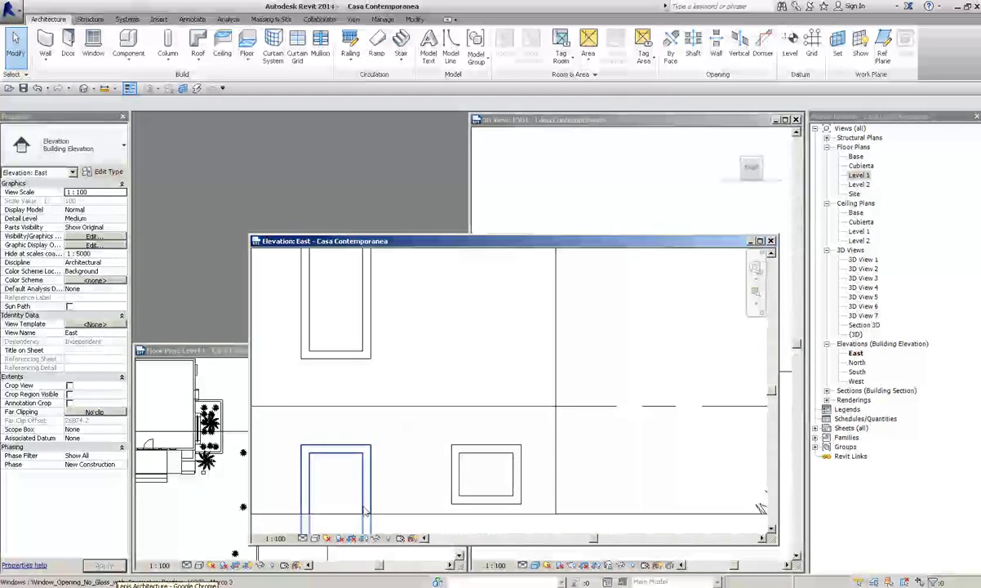
{"action": "scroll", "coordinate": [493, 405], "scroll_direction": "down", "scroll_amount": 2}
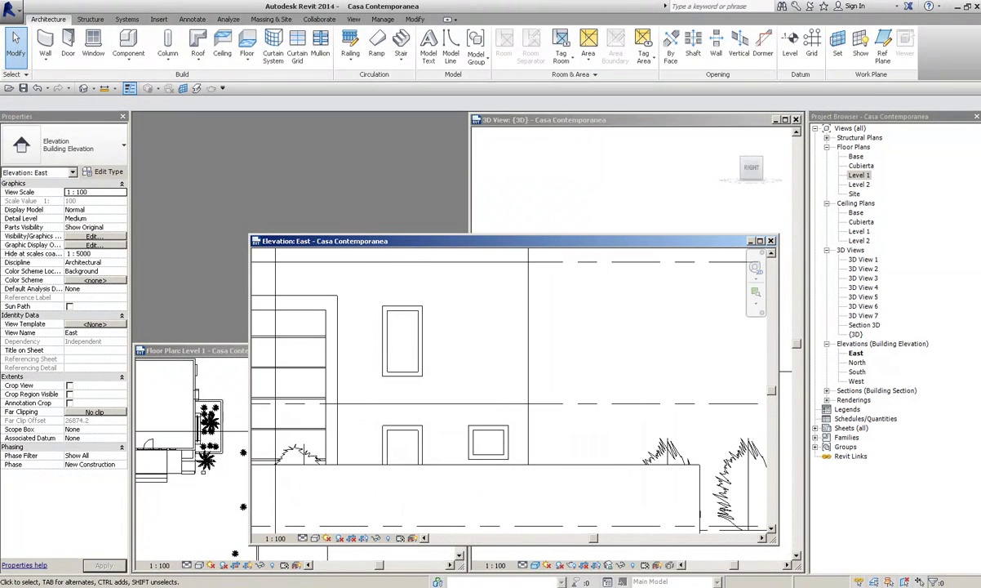
{"action": "left_click", "coordinate": [919, 581]}
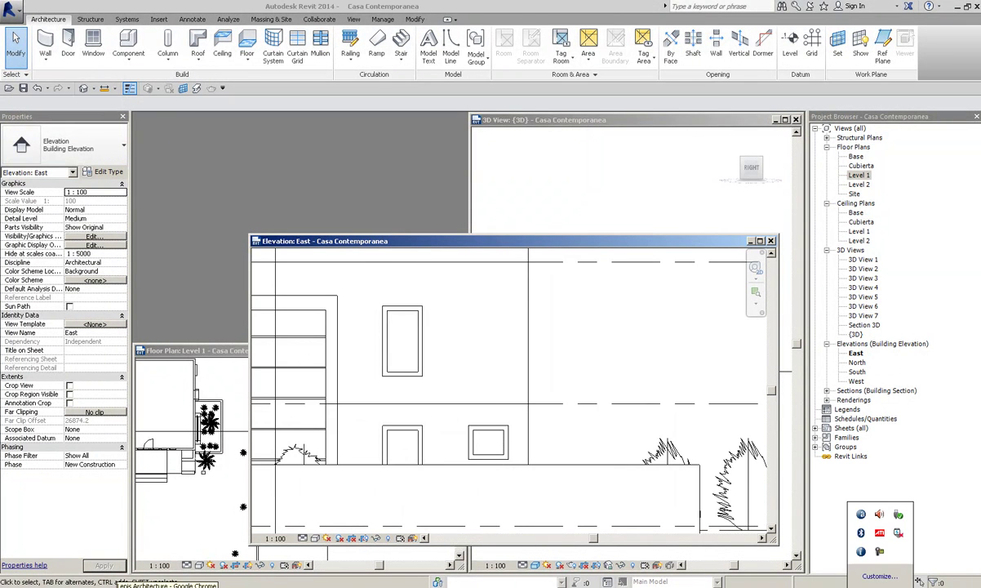
{"action": "left_click", "coordinate": [880, 554]}
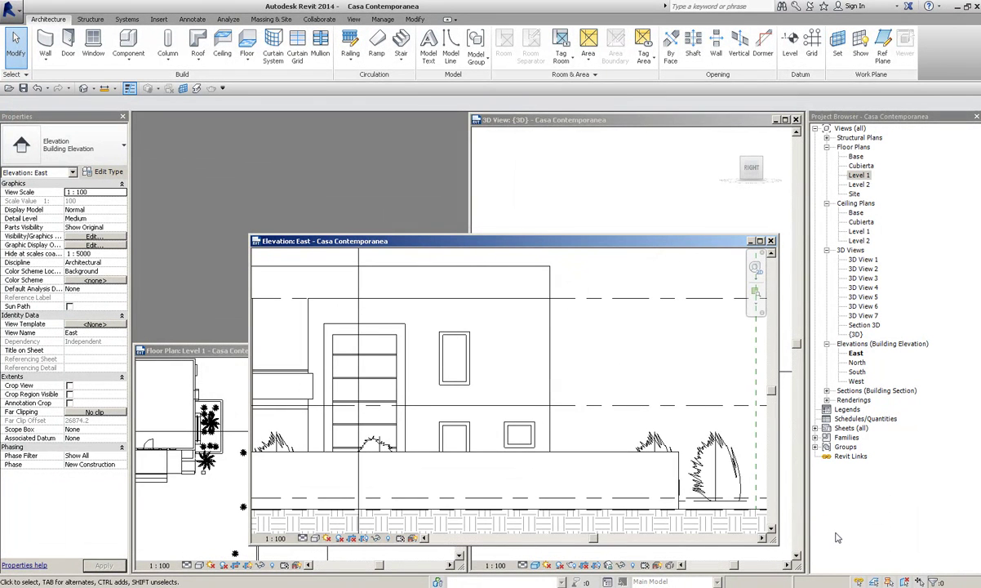
Maximize the East elevation and hide the section line in that view
{"action": "double_click", "coordinate": [567, 238]}
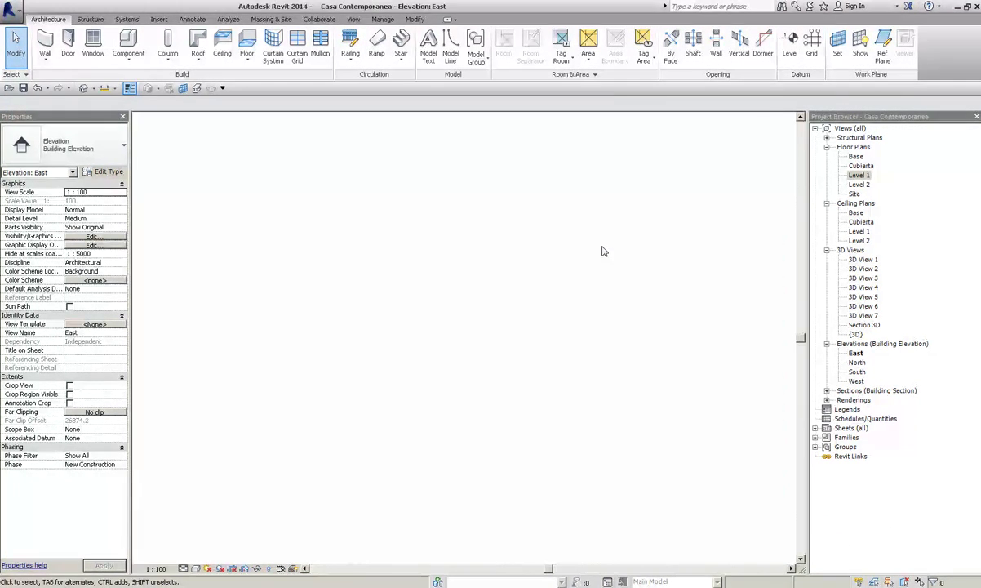
{"action": "scroll", "coordinate": [572, 374], "scroll_direction": "down", "scroll_amount": 3}
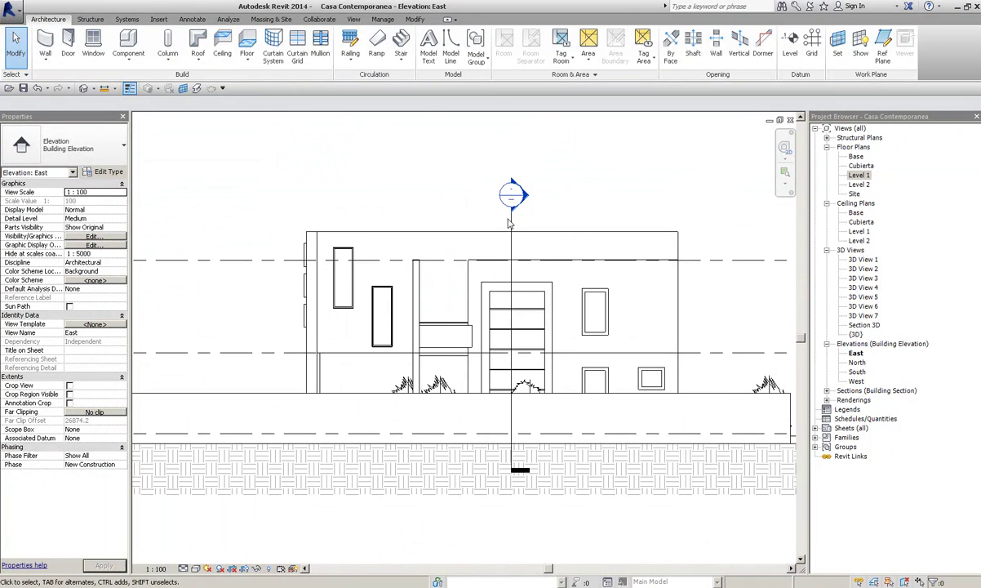
{"action": "right_click", "coordinate": [512, 219]}
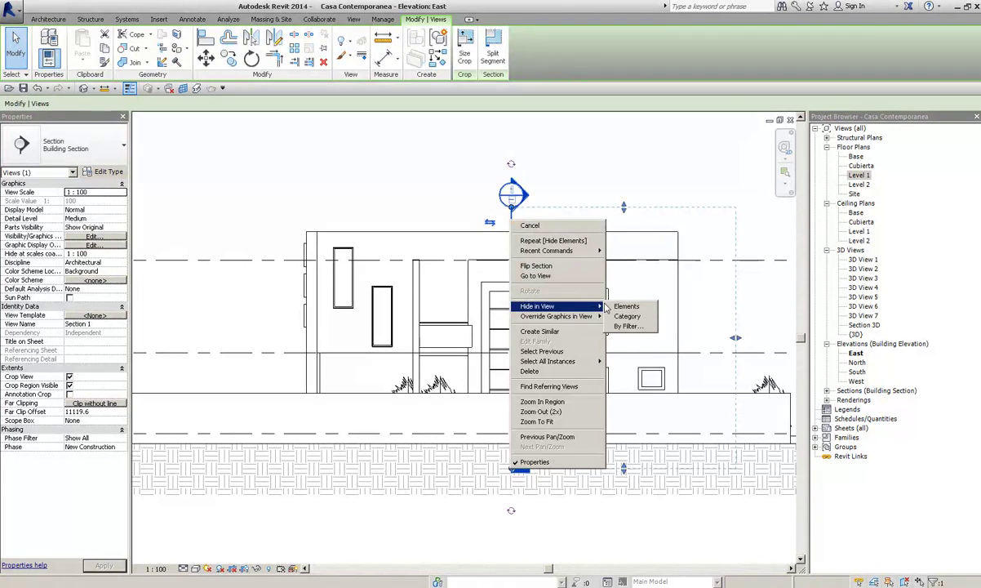
{"action": "left_click", "coordinate": [627, 315]}
Select the two lower east facade walls and frame the whole facade
{"action": "scroll", "coordinate": [626, 323], "scroll_direction": "up", "scroll_amount": 2}
{"action": "scroll", "coordinate": [688, 421], "scroll_direction": "up", "scroll_amount": 1}
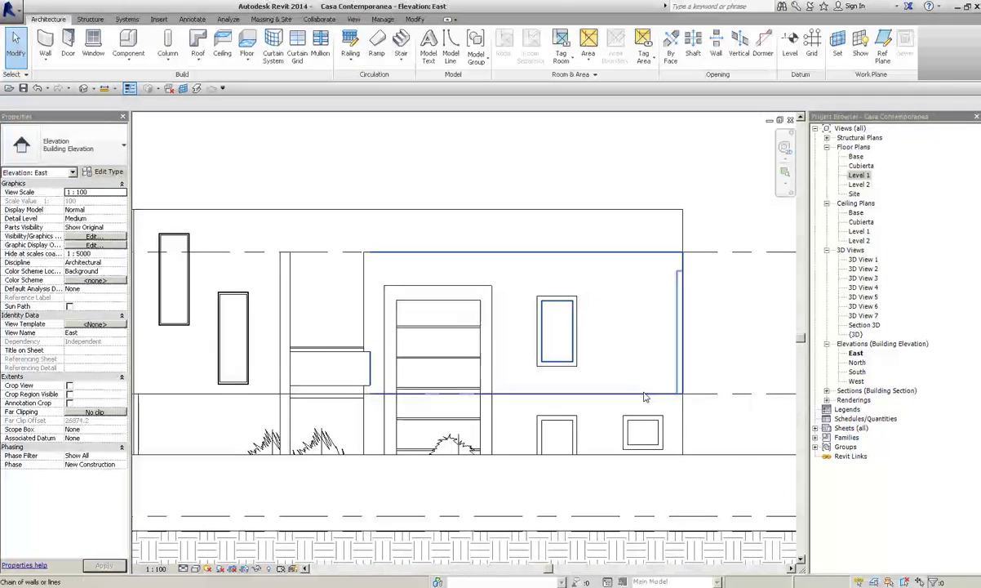
{"action": "left_click", "coordinate": [686, 400]}
{"action": "scroll", "coordinate": [686, 401], "scroll_direction": "down", "scroll_amount": 1}
{"action": "middle_click_drag", "start_coordinate": [599, 399], "coordinate": [498, 397]}
{"action": "mouse_move", "coordinate": [479, 305]}
{"action": "middle_mouse_down"}
{"action": "mouse_move", "coordinate": [295, 311]}
{"action": "mouse_move", "coordinate": [466, 296]}
{"action": "mouse_move", "coordinate": [648, 304]}
{"action": "middle_mouse_up"}
{"action": "scroll", "coordinate": [295, 311], "scroll_direction": "down", "scroll_amount": 2}
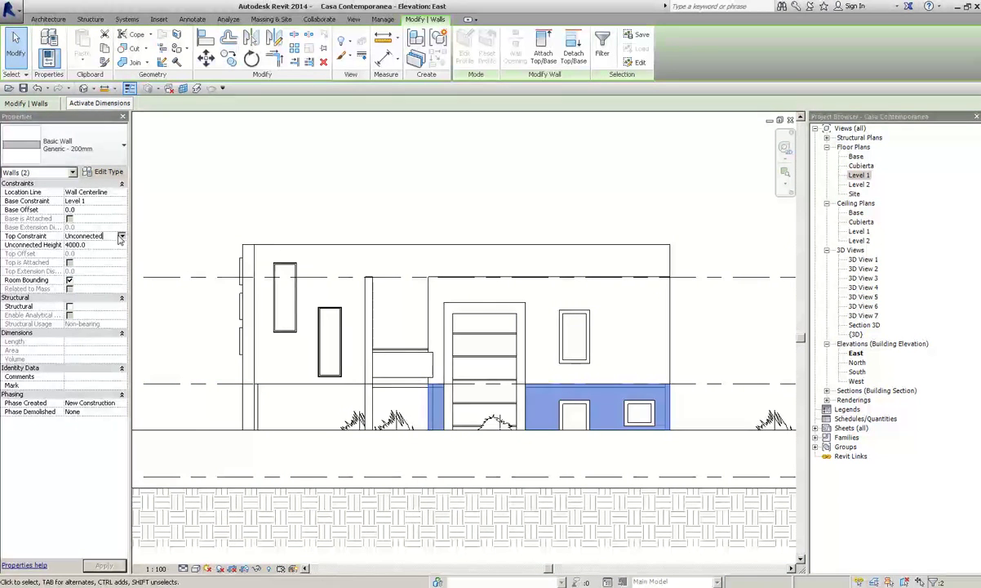
Set the two east walls' top constraint to the Cubierta level, accepting the overlap warning
{"action": "left_click", "coordinate": [121, 237]}
{"action": "left_click", "coordinate": [96, 275]}
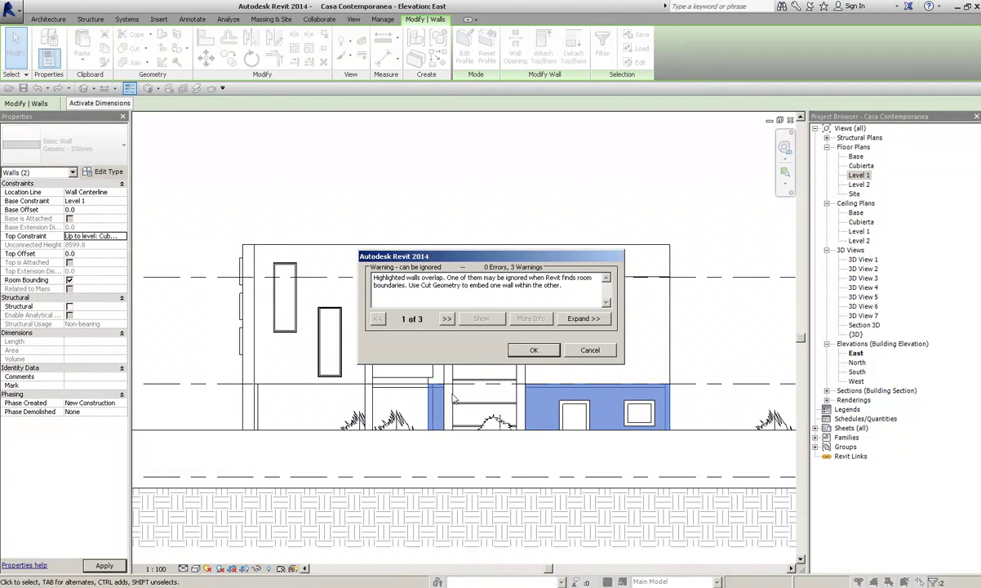
{"action": "left_click", "coordinate": [529, 349]}
{"action": "scroll", "coordinate": [528, 363], "scroll_direction": "up", "scroll_amount": 3}
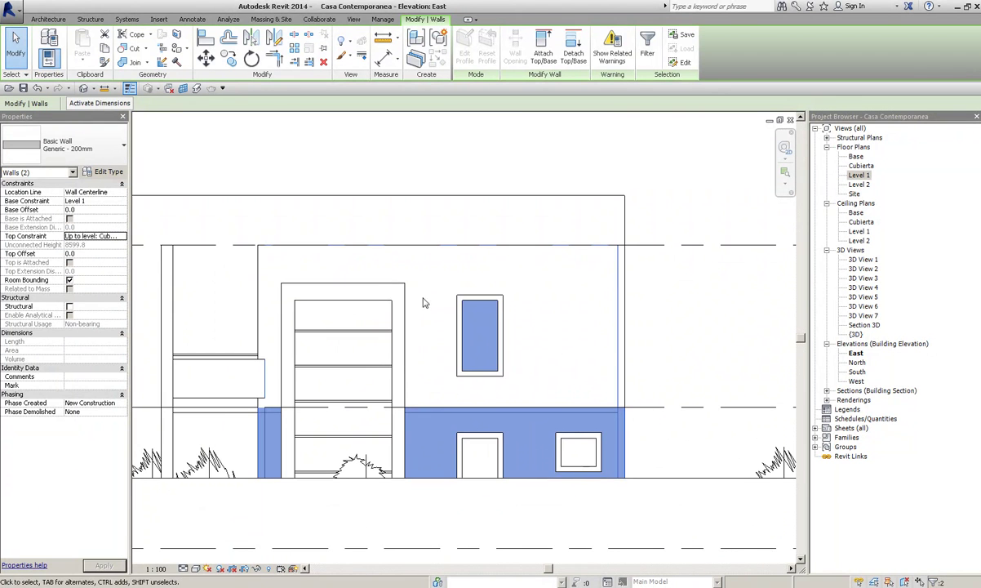
{"action": "key", "text": "Escape"}
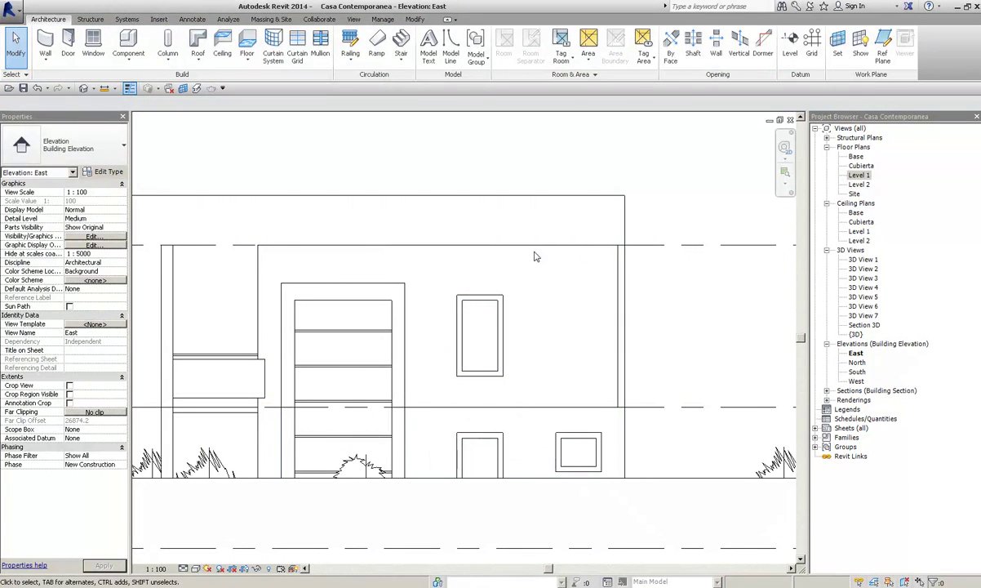
{"action": "left_click", "coordinate": [620, 276]}
{"action": "left_click", "coordinate": [641, 281]}
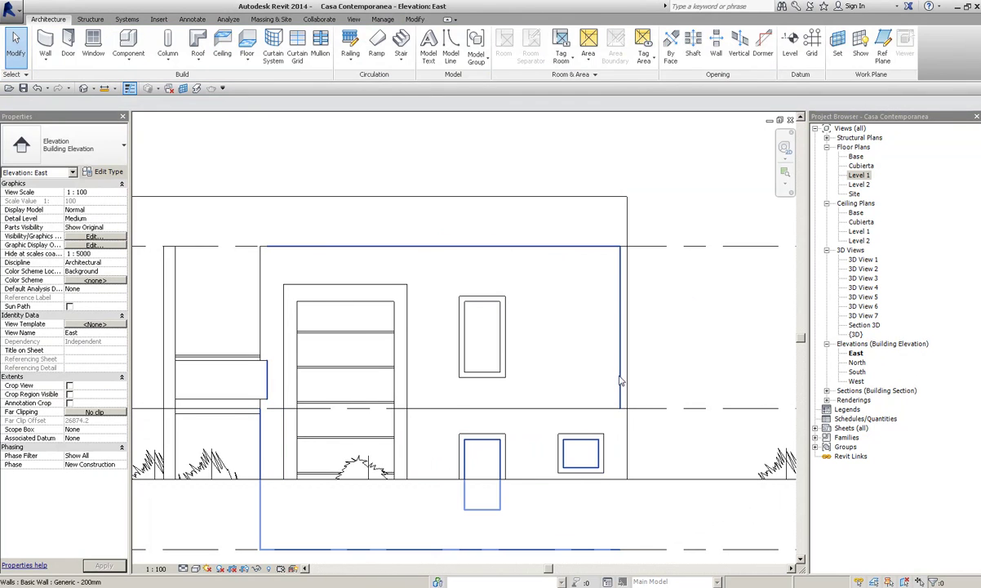
Tile the open views with WT and orbit the 3D view to an isometric look
{"action": "key", "text": "w"}
{"action": "key", "text": "t"}
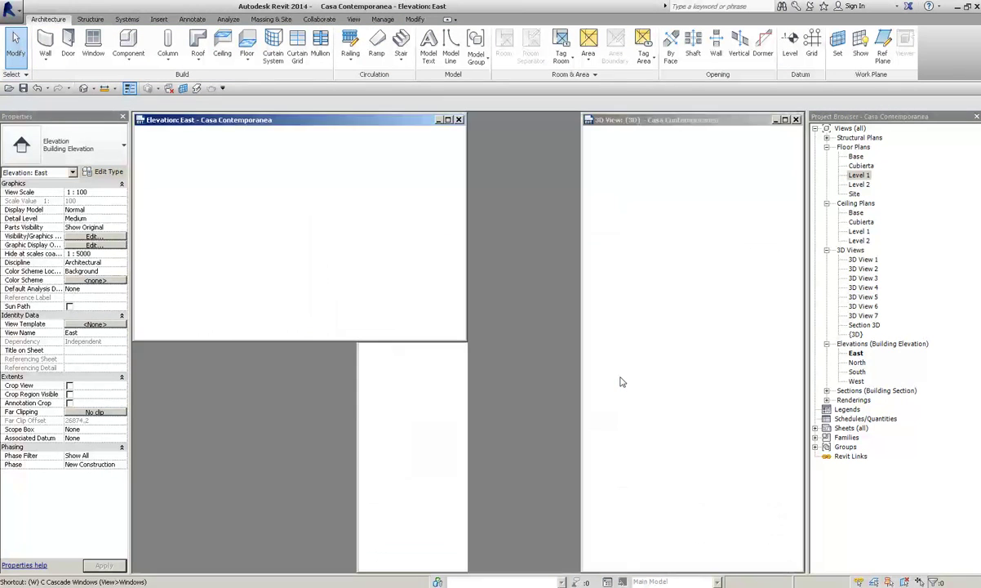
{"action": "left_click_drag", "start_coordinate": [760, 180], "coordinate": [583, 240]}
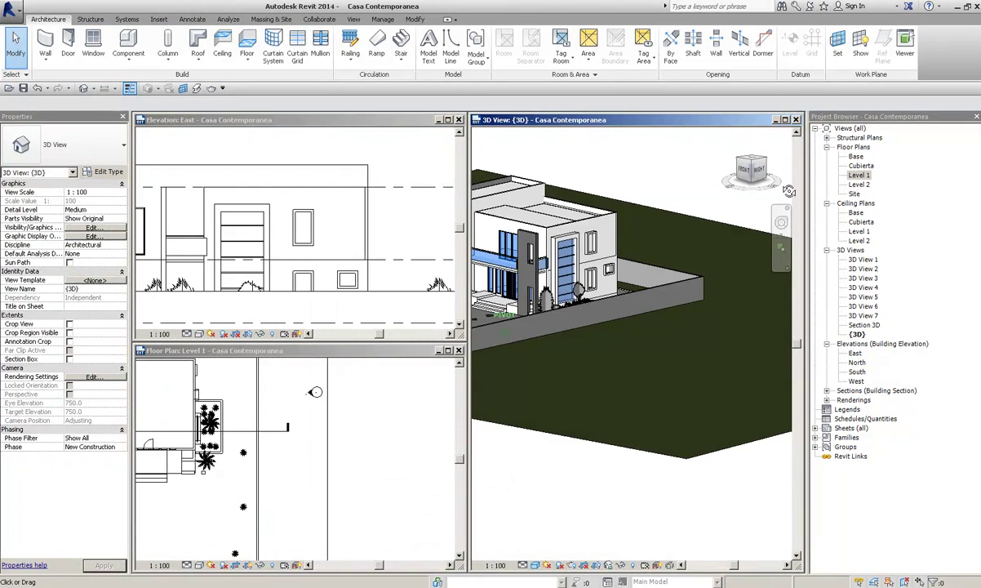
{"action": "left_click", "coordinate": [594, 232]}
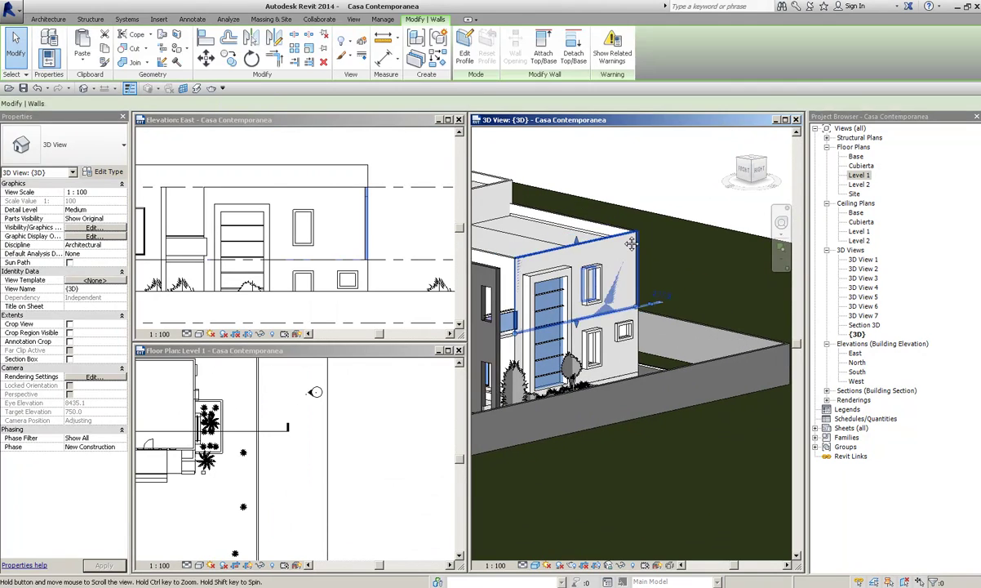
{"action": "scroll", "coordinate": [603, 317], "scroll_direction": "up", "scroll_amount": 5}
{"action": "key", "text": "Escape"}
Turn the east wall toward the viewer, select its small window and show the sill dimension
{"action": "mouse_move", "coordinate": [603, 317]}
{"action": "middle_mouse_down"}
{"action": "mouse_move", "coordinate": [584, 225]}
{"action": "mouse_move", "coordinate": [594, 416]}
{"action": "middle_mouse_up"}
{"action": "left_click", "coordinate": [594, 417]}
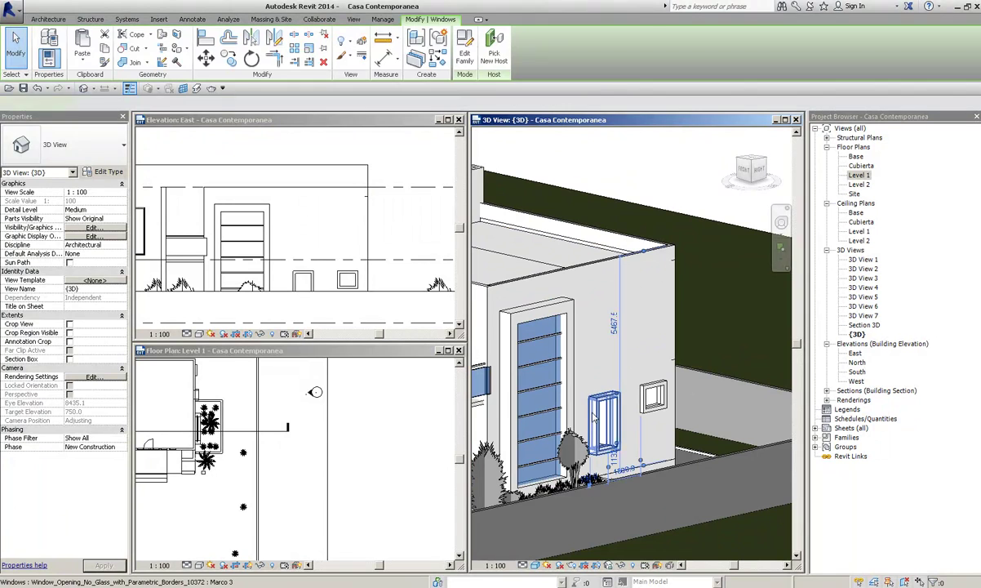
{"action": "scroll", "coordinate": [261, 408], "scroll_direction": "down", "scroll_amount": 2}
{"action": "scroll", "coordinate": [310, 262], "scroll_direction": "up", "scroll_amount": 4}
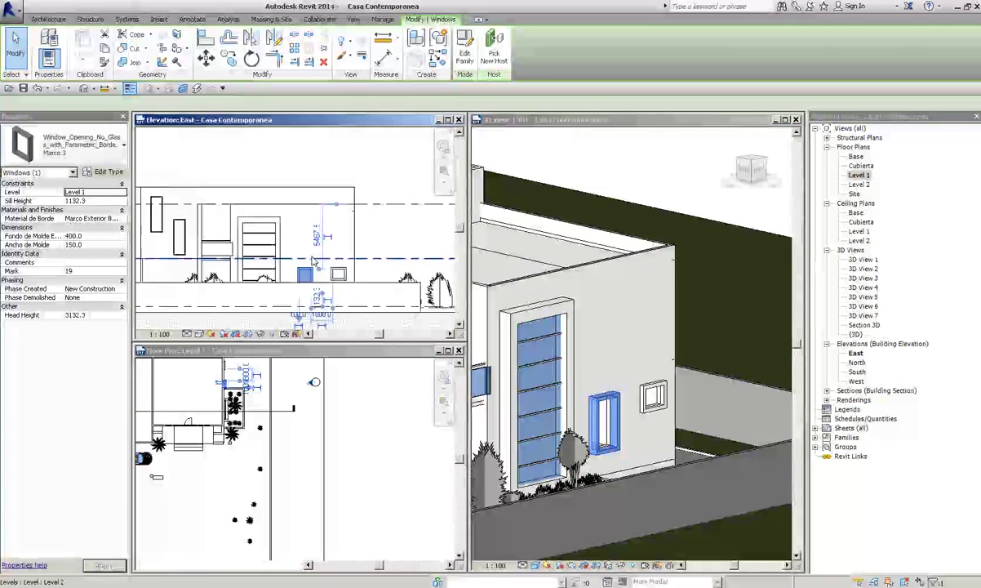
{"action": "middle_click_drag", "start_coordinate": [273, 212], "coordinate": [267, 177]}
{"action": "scroll", "coordinate": [294, 228], "scroll_direction": "down", "scroll_amount": 2}
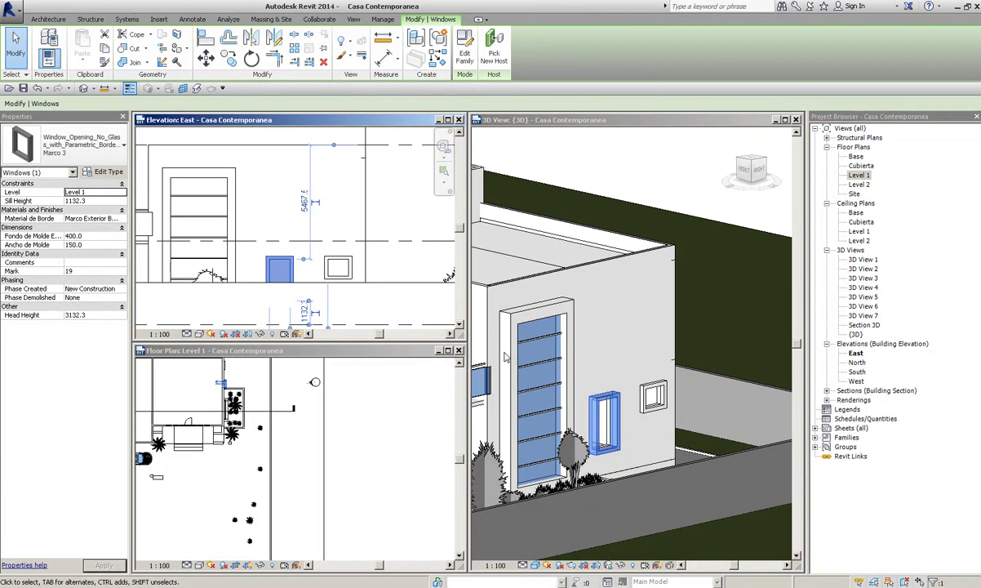
{"action": "scroll", "coordinate": [318, 425], "scroll_direction": "down", "scroll_amount": 3}
Open the Level 2 floor plan and maximize it
{"action": "double_click", "coordinate": [858, 184]}
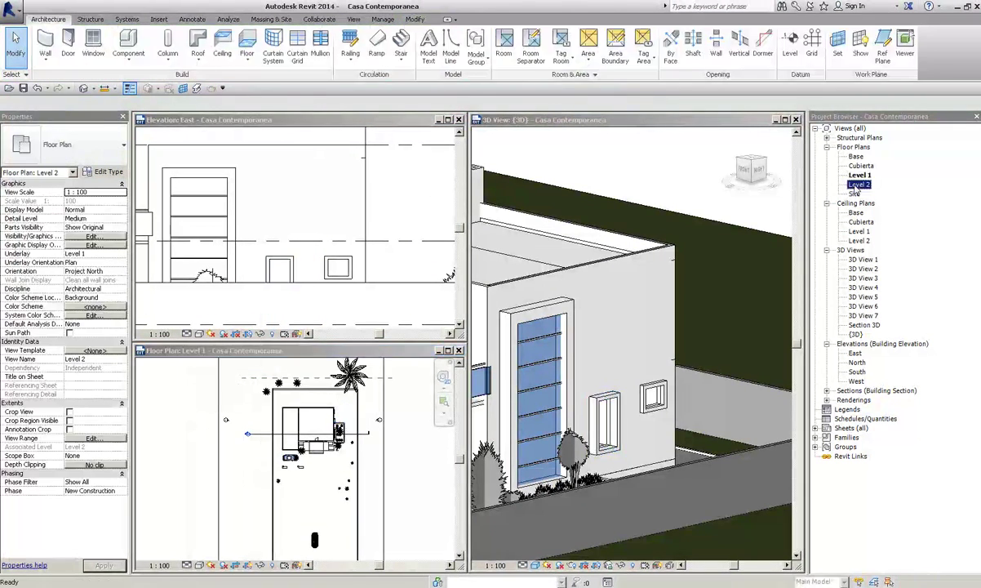
{"action": "double_click", "coordinate": [459, 258]}
{"action": "scroll", "coordinate": [418, 380], "scroll_direction": "up", "scroll_amount": 3}
{"action": "scroll", "coordinate": [418, 380], "scroll_direction": "up", "scroll_amount": 3}
{"action": "key", "text": "Escape"}
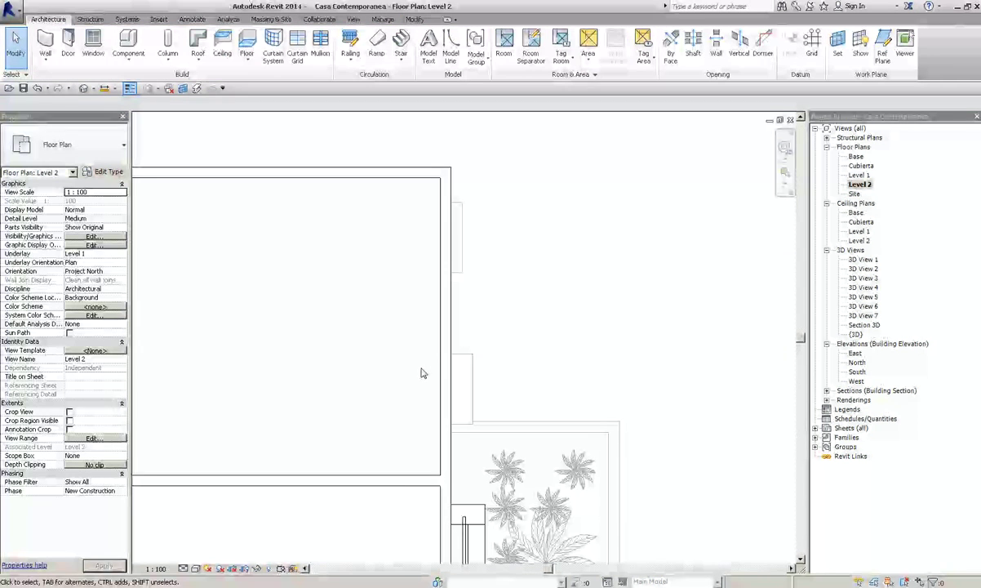
Start a window with the Marco 3 type, then cancel placement
{"action": "left_click", "coordinate": [93, 49]}
{"action": "left_click", "coordinate": [70, 145]}
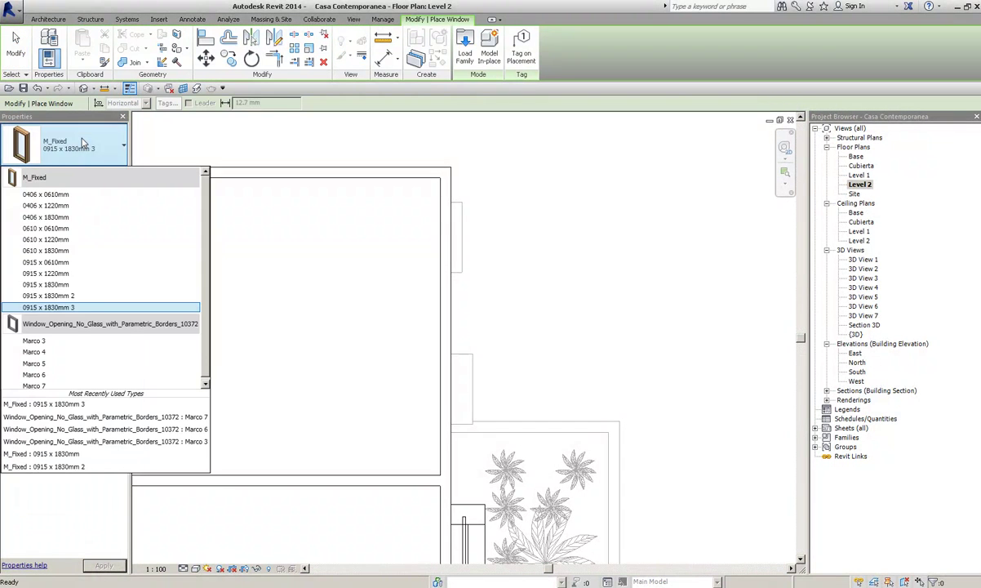
{"action": "left_click", "coordinate": [91, 341]}
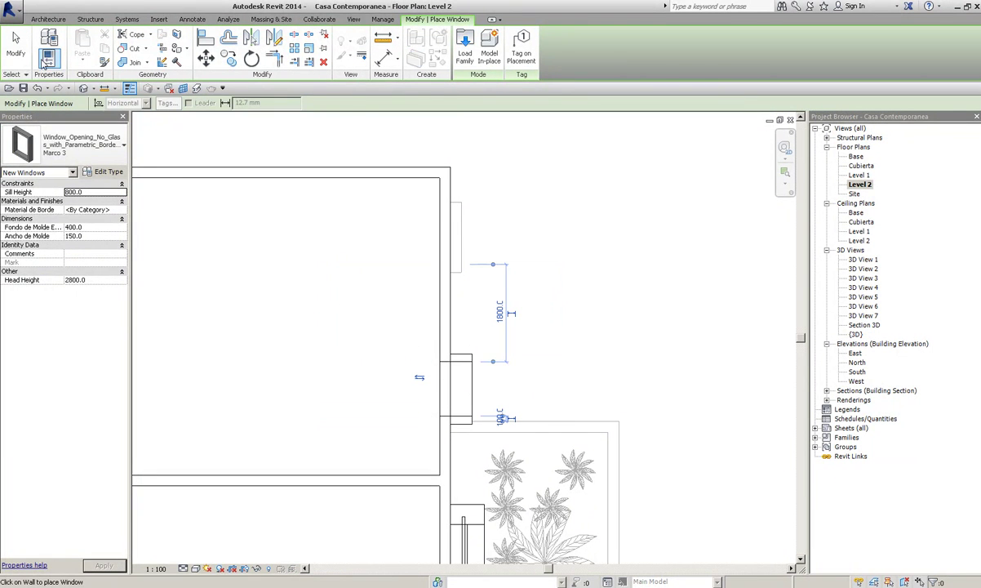
{"action": "left_click", "coordinate": [15, 45]}
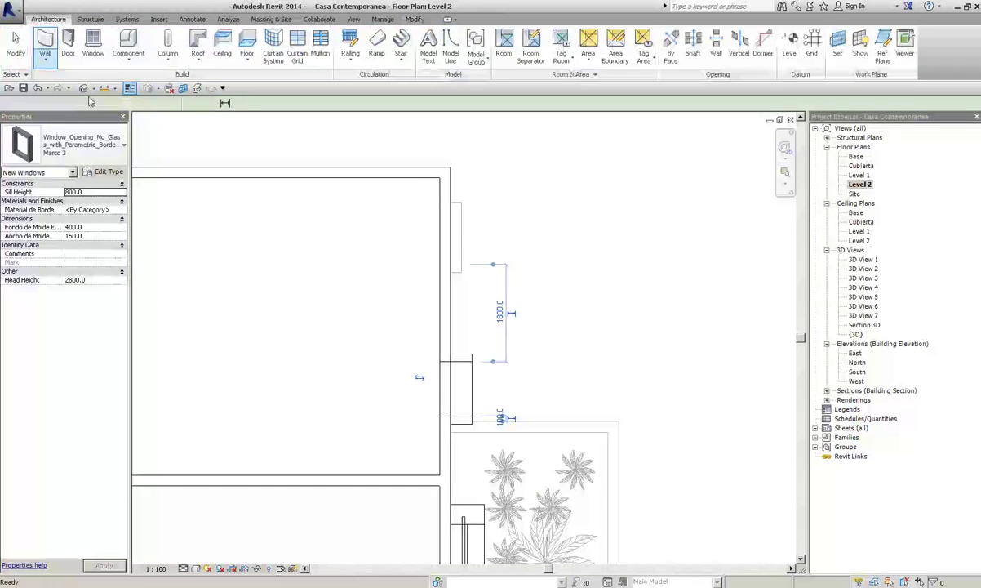
{"action": "scroll", "coordinate": [425, 367], "scroll_direction": "up", "scroll_amount": 2}
{"action": "scroll", "coordinate": [409, 354], "scroll_direction": "up", "scroll_amount": 2}
{"action": "scroll", "coordinate": [410, 354], "scroll_direction": "up", "scroll_amount": 1}
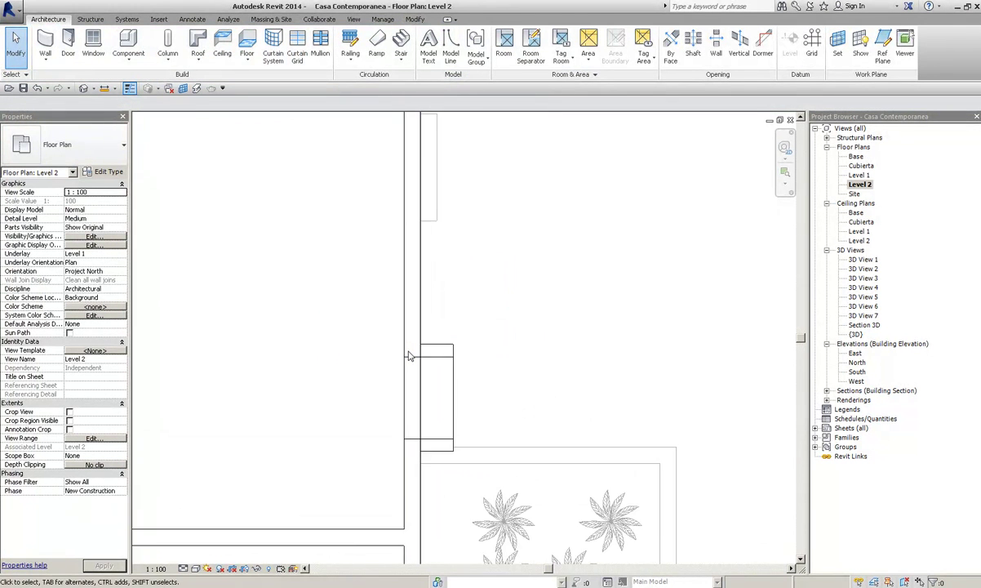
Tile all open views with WT and make the East elevation active
{"action": "key", "text": "w"}
{"action": "key", "text": "t"}
{"action": "left_click", "coordinate": [588, 163]}
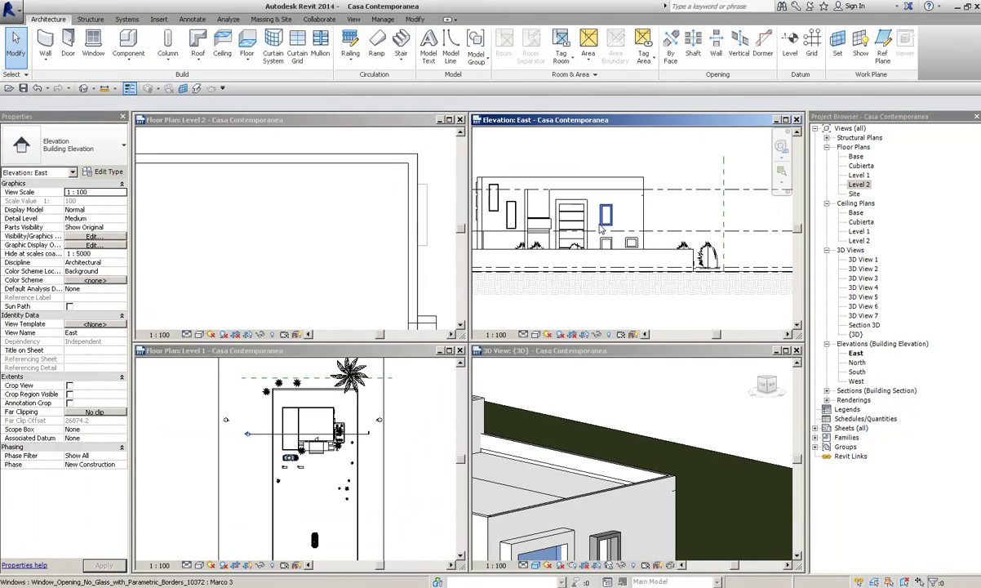
{"action": "left_click", "coordinate": [606, 231]}
{"action": "key", "text": "Escape"}
Pan and zoom the Level 2 plan to show the east wall and nearby walls
{"action": "scroll", "coordinate": [621, 228], "scroll_direction": "down", "scroll_amount": 1}
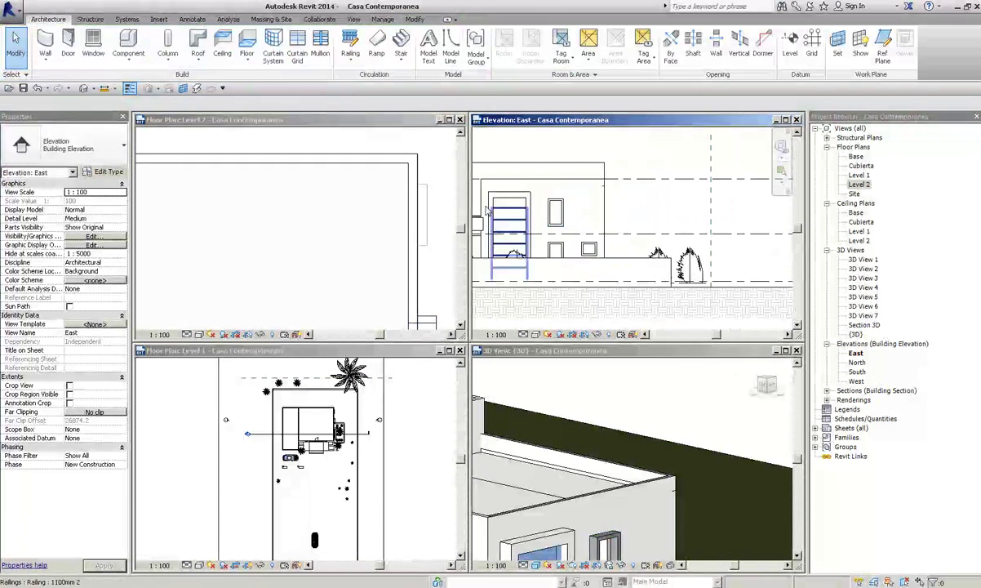
{"action": "middle_click_drag", "start_coordinate": [386, 231], "coordinate": [374, 253]}
{"action": "scroll", "coordinate": [313, 181], "scroll_direction": "down", "scroll_amount": 2}
{"action": "mouse_move", "coordinate": [330, 256]}
{"action": "middle_mouse_down"}
{"action": "mouse_move", "coordinate": [336, 226]}
{"action": "mouse_move", "coordinate": [394, 293]}
{"action": "middle_mouse_up"}
{"action": "scroll", "coordinate": [335, 227], "scroll_direction": "up", "scroll_amount": 2}
{"action": "scroll", "coordinate": [394, 294], "scroll_direction": "up", "scroll_amount": 1}
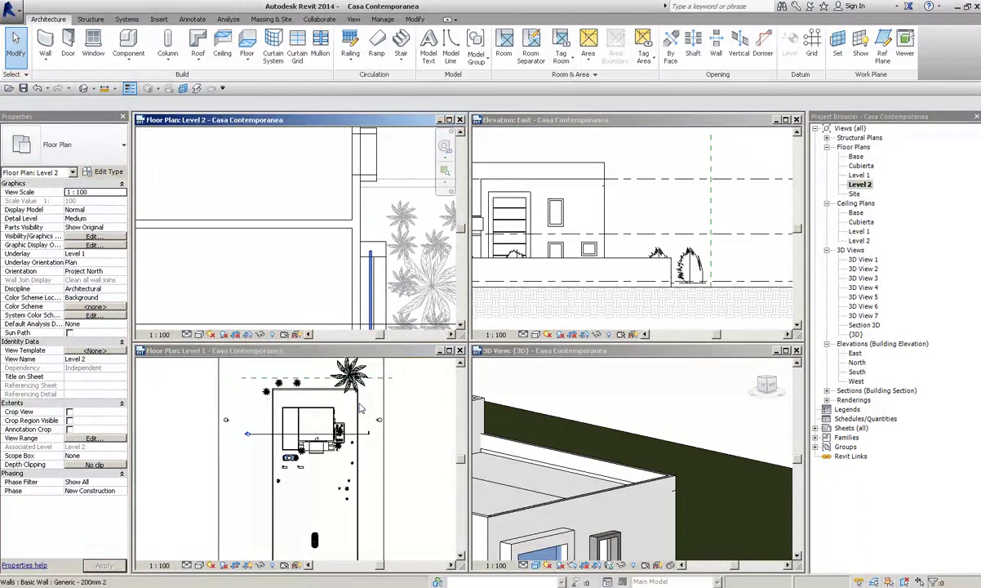
{"action": "scroll", "coordinate": [273, 432], "scroll_direction": "up", "scroll_amount": 2}
{"action": "scroll", "coordinate": [274, 432], "scroll_direction": "up", "scroll_amount": 2}
Open Section 1 from its section head, then maximize the Level 1 floor plan
{"action": "double_click", "coordinate": [214, 433]}
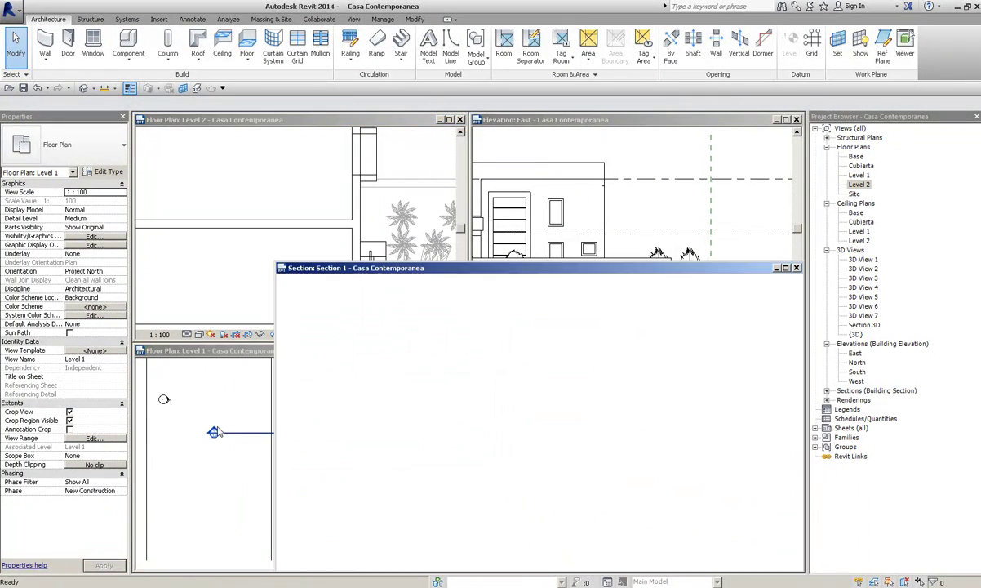
{"action": "scroll", "coordinate": [389, 379], "scroll_direction": "down", "scroll_amount": 2}
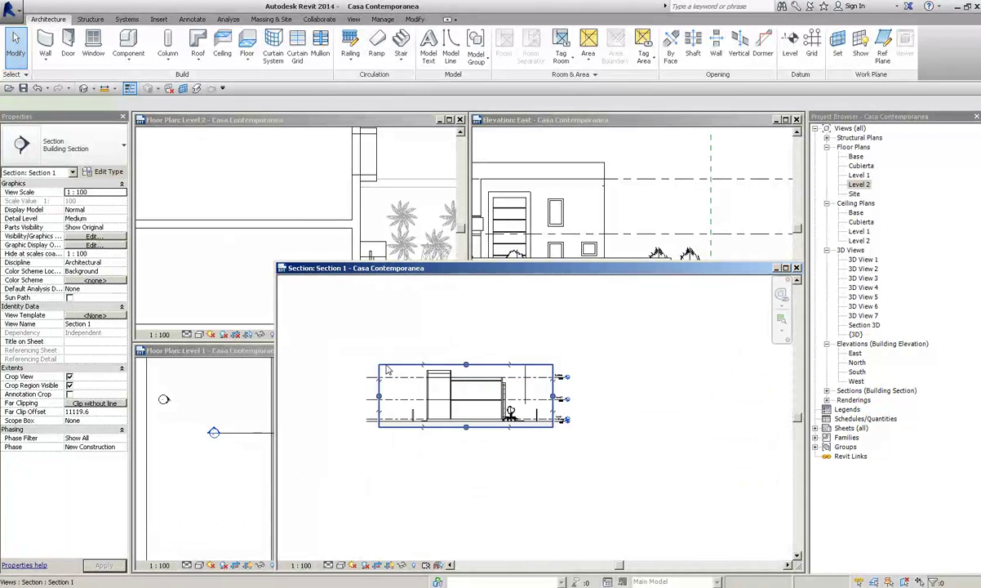
{"action": "left_click", "coordinate": [388, 370]}
{"action": "scroll", "coordinate": [240, 400], "scroll_direction": "down", "scroll_amount": 2}
{"action": "middle_click_drag", "start_coordinate": [240, 401], "coordinate": [247, 414]}
{"action": "left_click", "coordinate": [859, 175]}
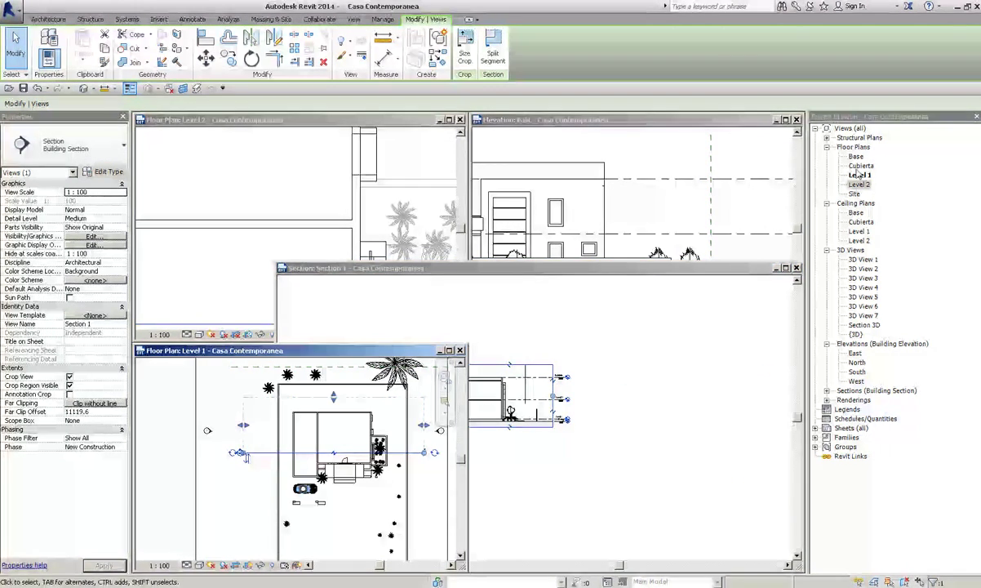
{"action": "double_click", "coordinate": [252, 352]}
Drag the section line's left end inward toward the house in the Level 1 plan
{"action": "scroll", "coordinate": [307, 405], "scroll_direction": "up", "scroll_amount": 3}
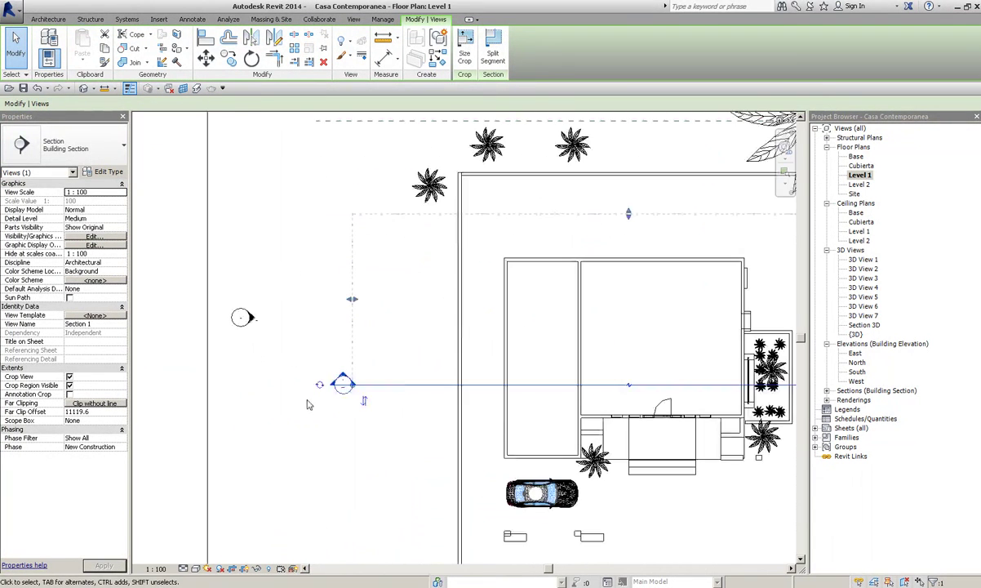
{"action": "left_click_drag", "start_coordinate": [358, 389], "coordinate": [414, 389]}
{"action": "scroll", "coordinate": [414, 384], "scroll_direction": "down", "scroll_amount": 2}
{"action": "scroll", "coordinate": [392, 359], "scroll_direction": "up", "scroll_amount": 1}
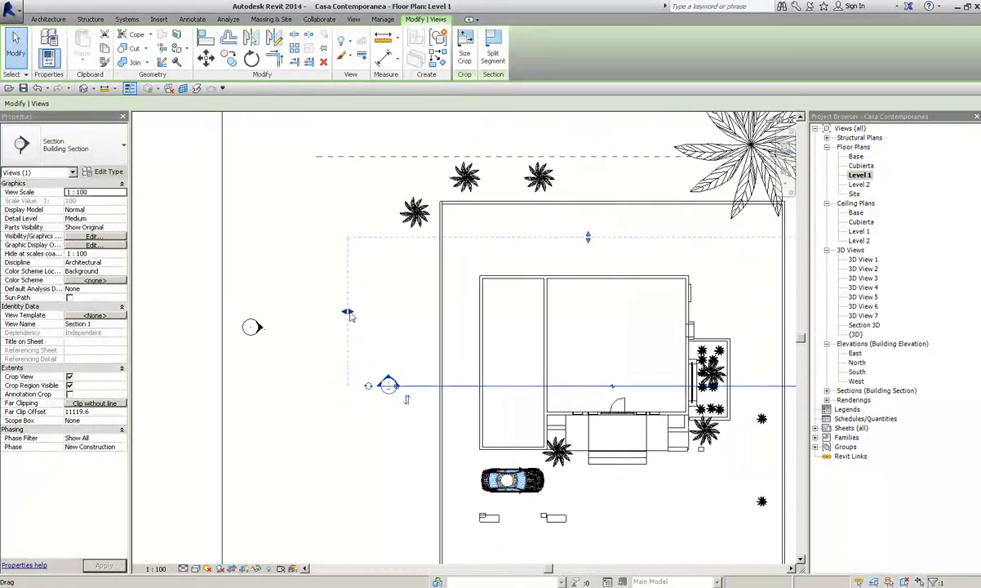
{"action": "scroll", "coordinate": [398, 360], "scroll_direction": "down", "scroll_amount": 2}
{"action": "left_click", "coordinate": [497, 191]}
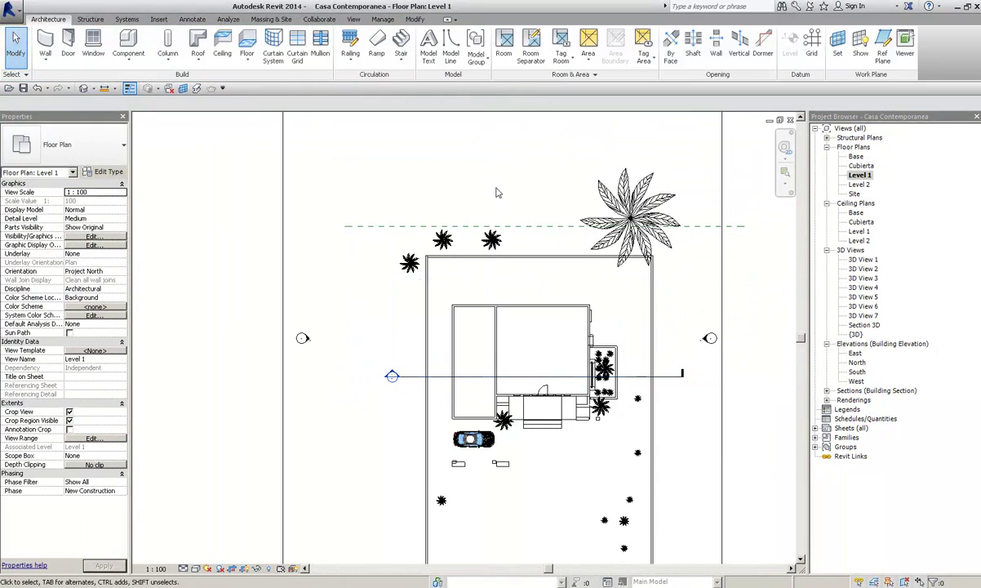
{"action": "left_click", "coordinate": [664, 377]}
{"action": "scroll", "coordinate": [661, 377], "scroll_direction": "down", "scroll_amount": 2}
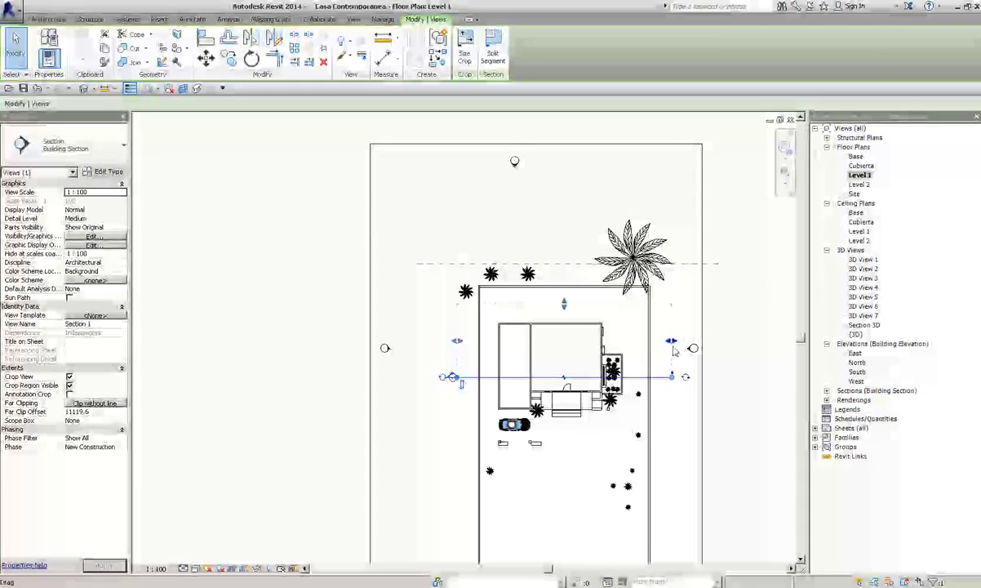
Close the Level 1 plan, pull the section's right end inward in Level 2, and show Section 1
{"action": "left_click", "coordinate": [790, 120]}
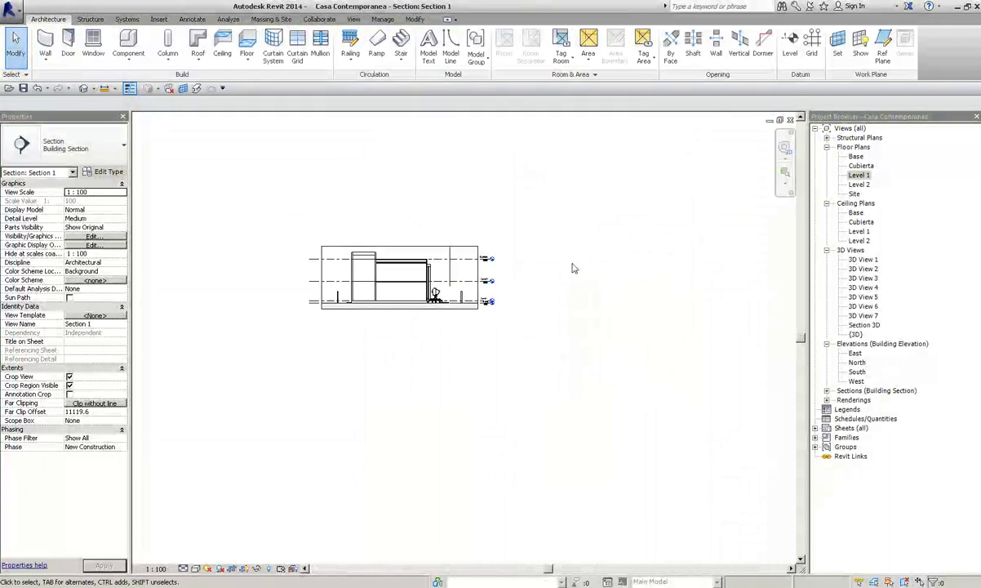
{"action": "left_click", "coordinate": [780, 120]}
{"action": "left_click", "coordinate": [317, 246]}
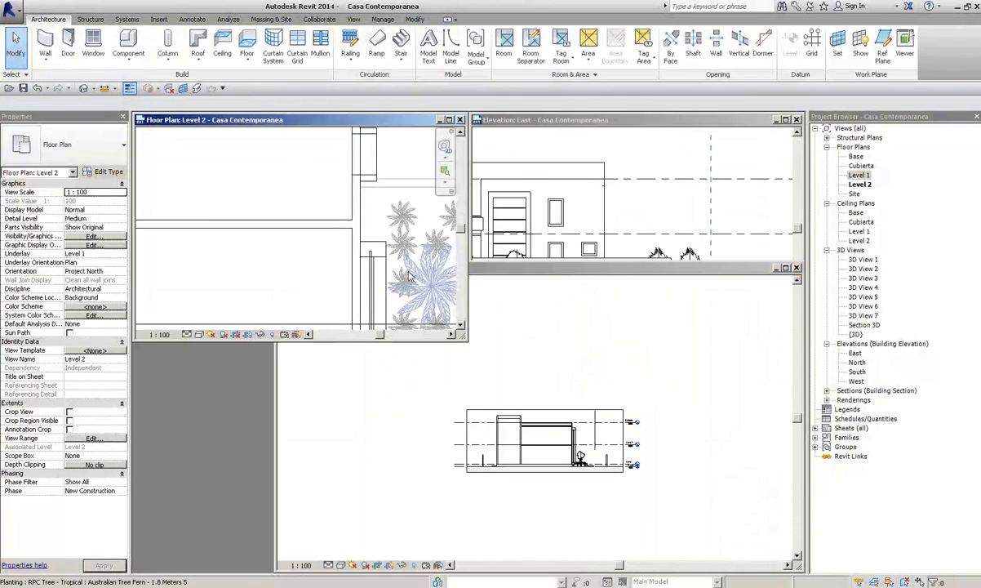
{"action": "scroll", "coordinate": [318, 255], "scroll_direction": "down", "scroll_amount": 2}
{"action": "left_click", "coordinate": [318, 264]}
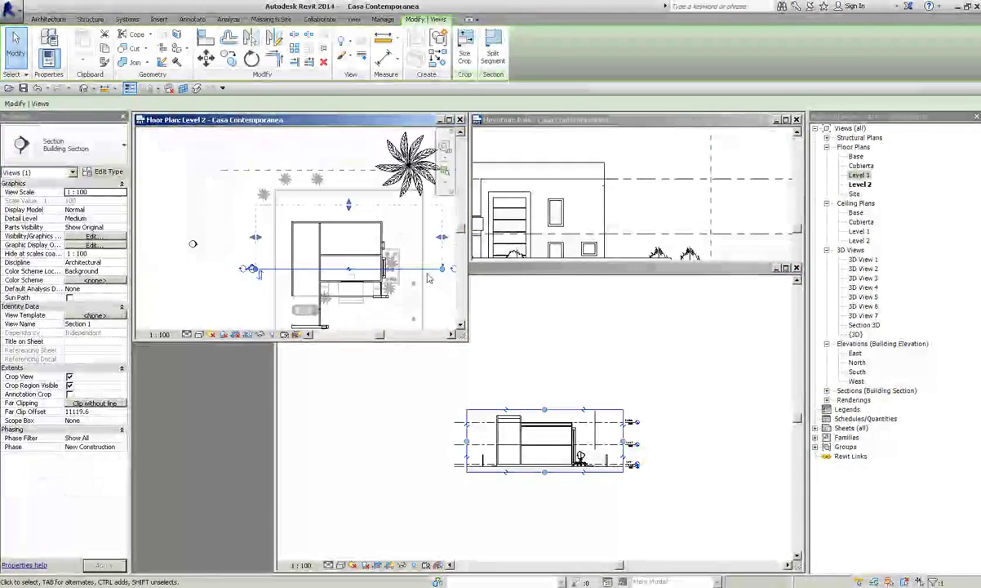
{"action": "left_click_drag", "start_coordinate": [330, 261], "coordinate": [345, 240]}
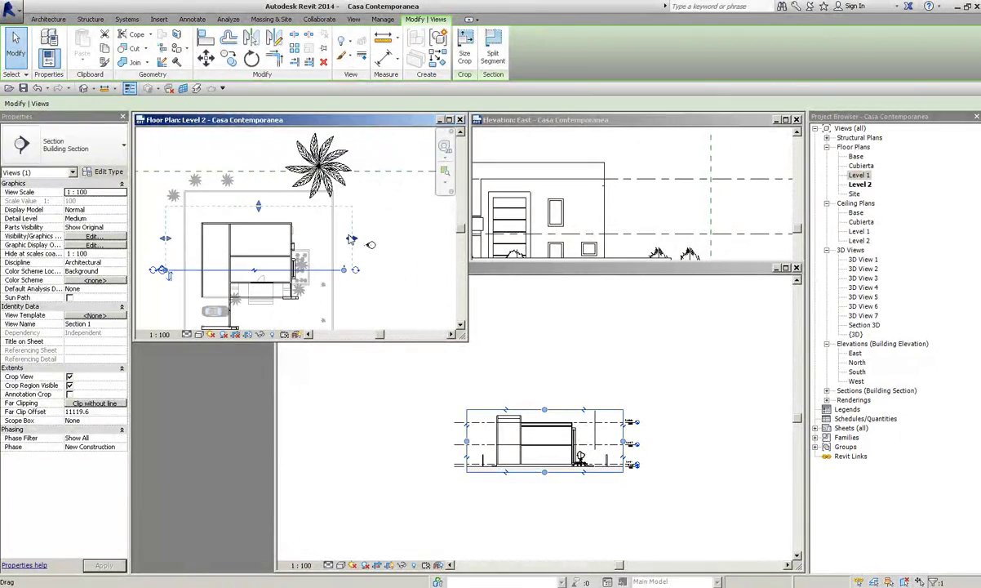
{"action": "left_click", "coordinate": [490, 367]}
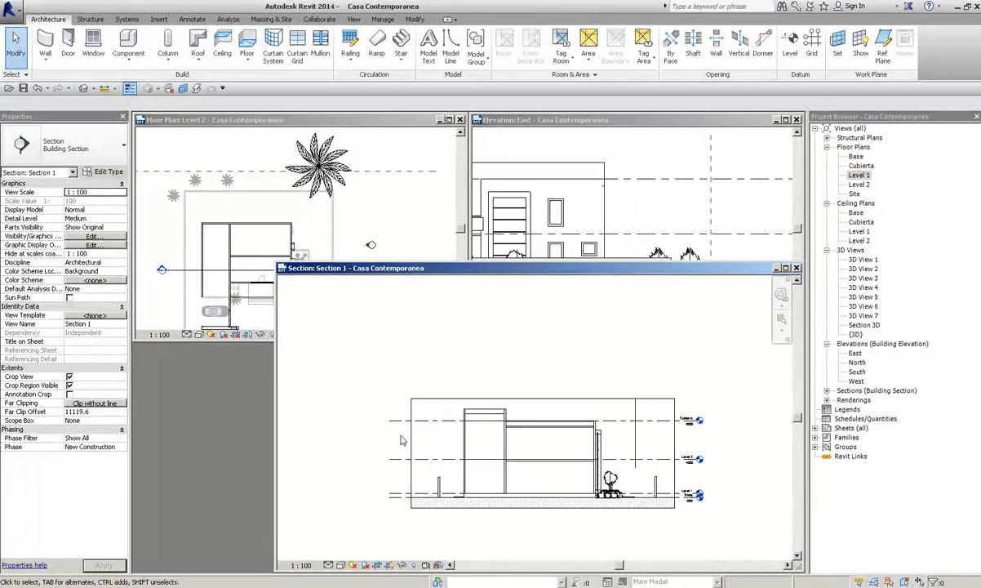
Orbit and zoom out the 3D view to show the whole site
{"action": "left_click", "coordinate": [364, 257]}
{"action": "left_click", "coordinate": [514, 266]}
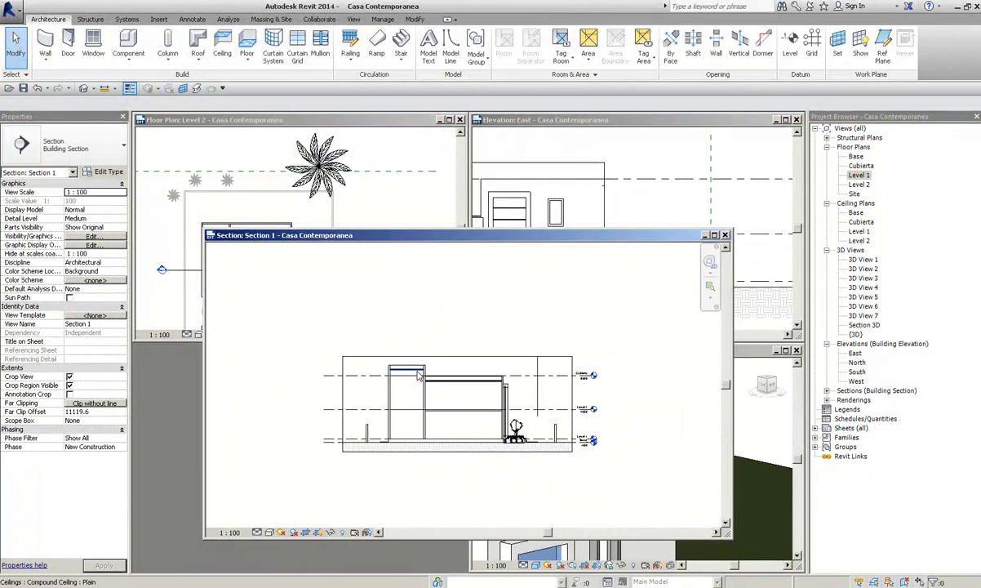
{"action": "left_click", "coordinate": [754, 433]}
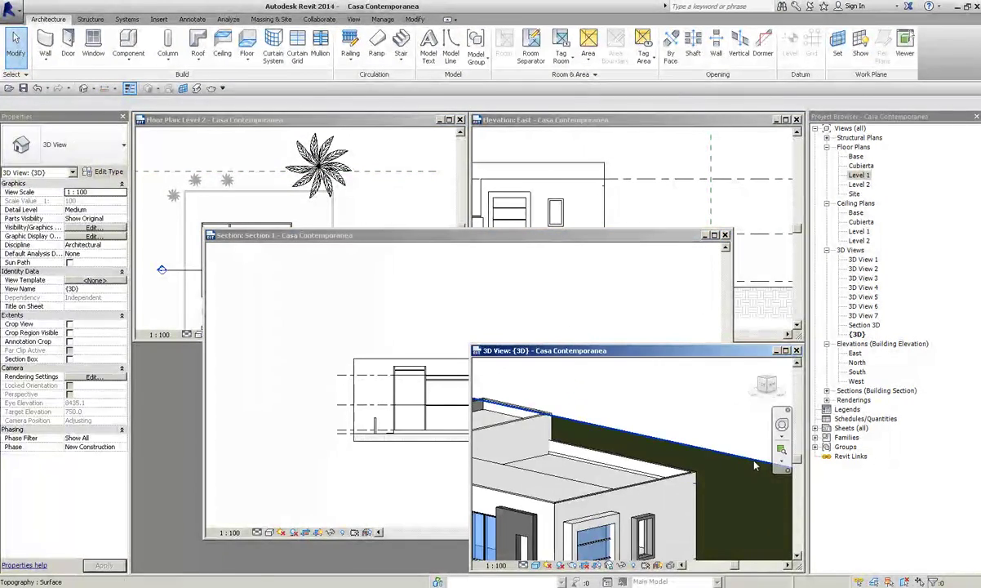
{"action": "left_click", "coordinate": [716, 438]}
{"action": "mouse_move", "coordinate": [716, 438]}
{"action": "middle_mouse_down", "text": "shift"}
{"action": "mouse_move", "coordinate": [700, 459]}
{"action": "mouse_move", "coordinate": [688, 538]}
{"action": "middle_mouse_up", "text": "shift"}
{"action": "scroll", "coordinate": [657, 479], "scroll_direction": "down", "scroll_amount": 2}
{"action": "scroll", "coordinate": [657, 478], "scroll_direction": "down", "scroll_amount": 2}
{"action": "left_click", "coordinate": [688, 544]}
{"action": "middle_click_drag", "start_coordinate": [685, 458], "coordinate": [732, 501], "text": "shift"}
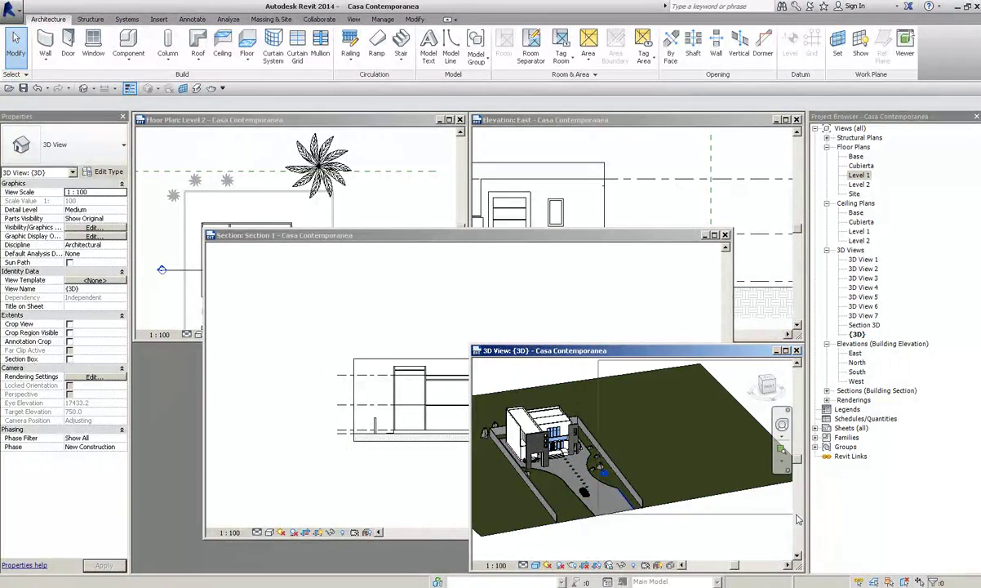
Bring the Section 1 window forward and reposition it
{"action": "left_click_drag", "start_coordinate": [797, 519], "coordinate": [501, 282]}
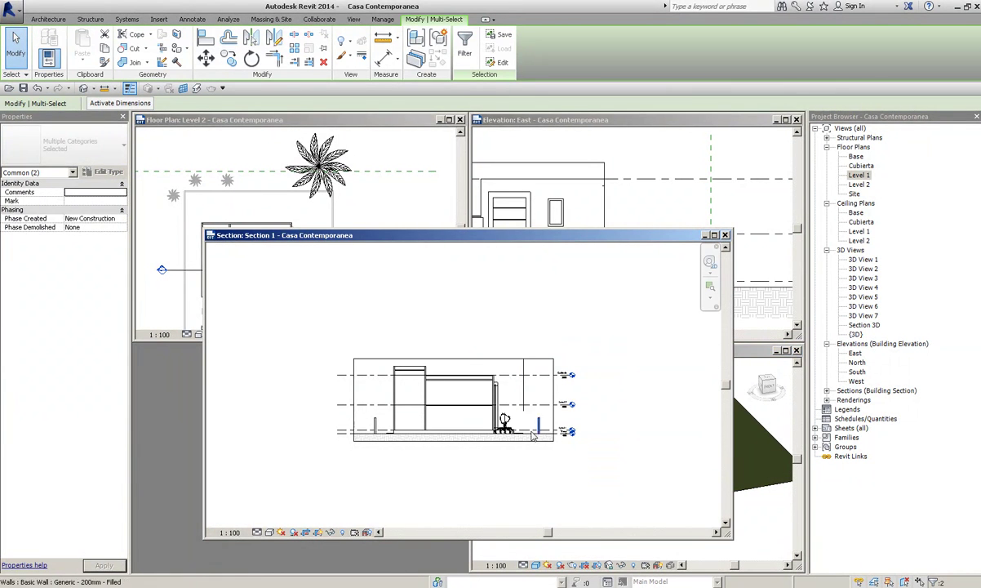
{"action": "left_click_drag", "start_coordinate": [459, 237], "coordinate": [587, 238]}
{"action": "scroll", "coordinate": [341, 209], "scroll_direction": "down", "scroll_amount": 2}
{"action": "scroll", "coordinate": [341, 208], "scroll_direction": "down", "scroll_amount": 2}
{"action": "scroll", "coordinate": [341, 208], "scroll_direction": "down", "scroll_amount": 1}
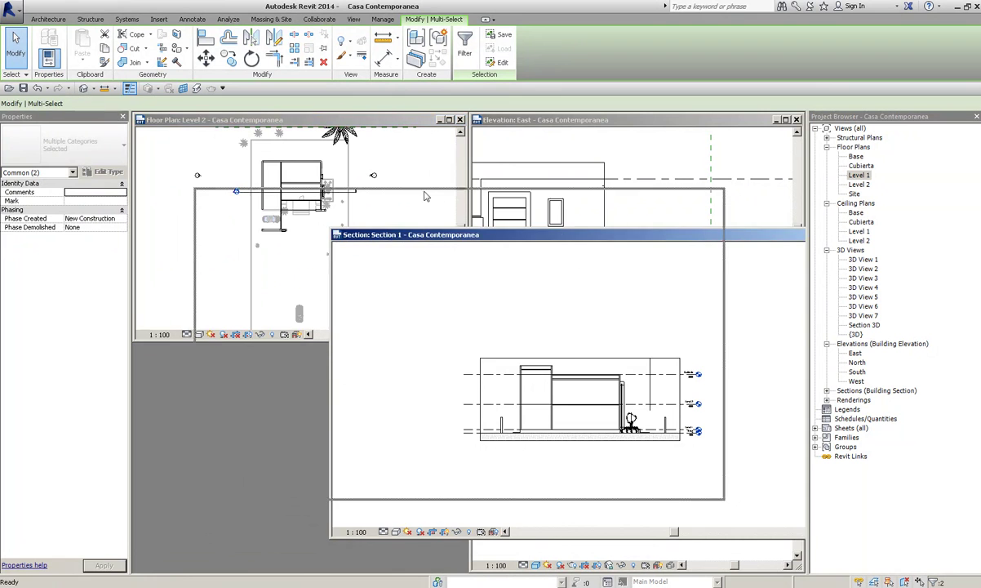
{"action": "left_click_drag", "start_coordinate": [560, 236], "coordinate": [422, 197]}
{"action": "scroll", "coordinate": [440, 276], "scroll_direction": "down", "scroll_amount": 2}
{"action": "scroll", "coordinate": [519, 340], "scroll_direction": "up", "scroll_amount": 2}
{"action": "scroll", "coordinate": [467, 318], "scroll_direction": "up", "scroll_amount": 1}
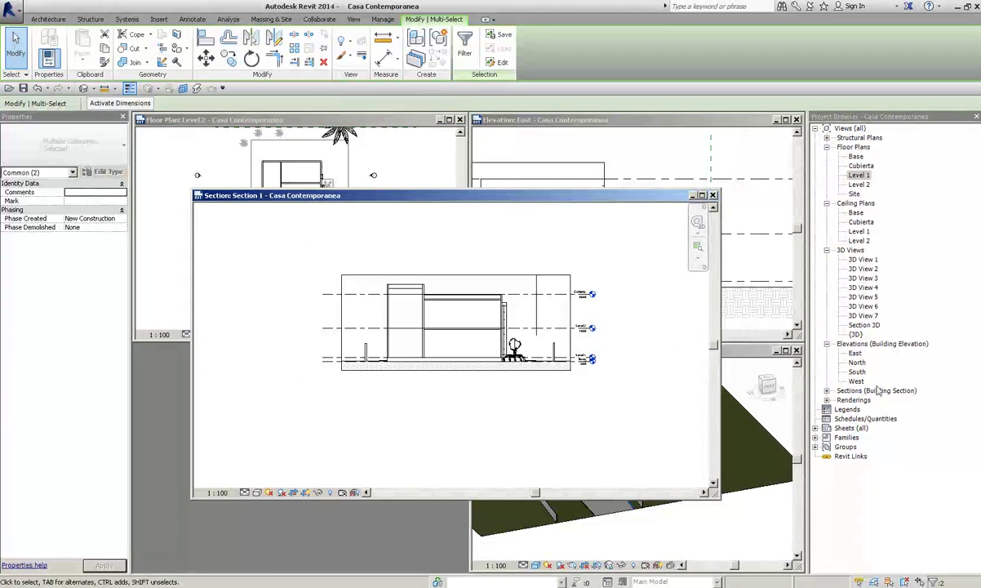
Maximize Section 1, centre the section drawing and clear the selection
{"action": "double_click", "coordinate": [442, 198]}
{"action": "scroll", "coordinate": [376, 312], "scroll_direction": "up", "scroll_amount": 1}
{"action": "mouse_move", "coordinate": [377, 312]}
{"action": "middle_mouse_down"}
{"action": "mouse_move", "coordinate": [339, 116]}
{"action": "mouse_move", "coordinate": [523, 301]}
{"action": "middle_mouse_up"}
{"action": "scroll", "coordinate": [308, 348], "scroll_direction": "up", "scroll_amount": 2}
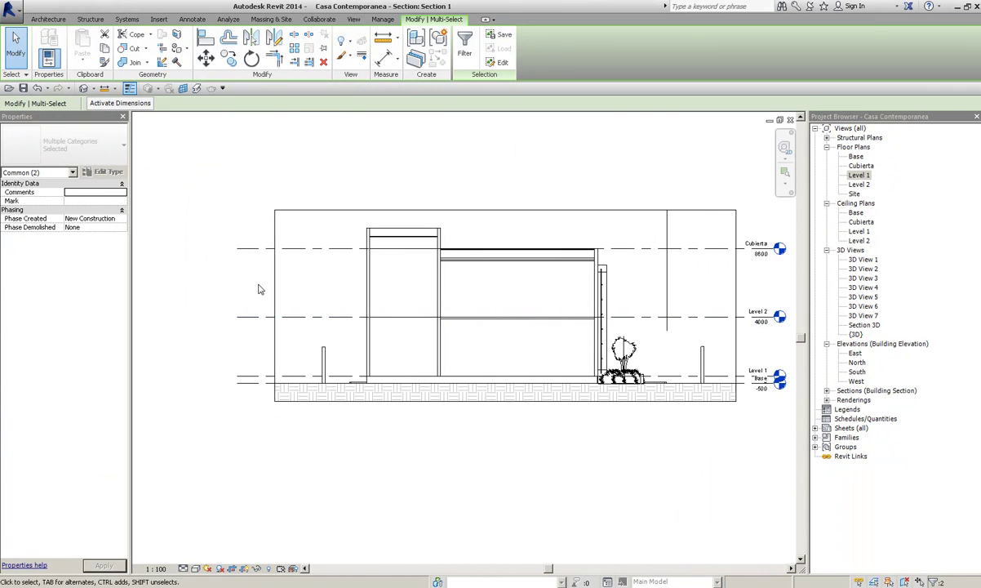
{"action": "left_click", "coordinate": [244, 258]}
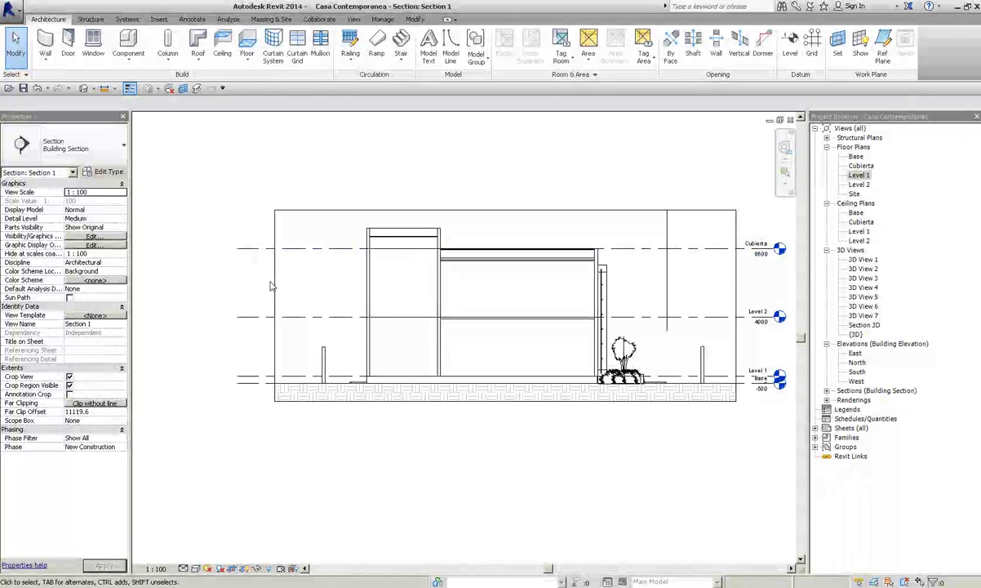
Pull the Cubierta level line's left end inward and check the Level 2 level in Section 1
{"action": "left_click", "coordinate": [238, 246]}
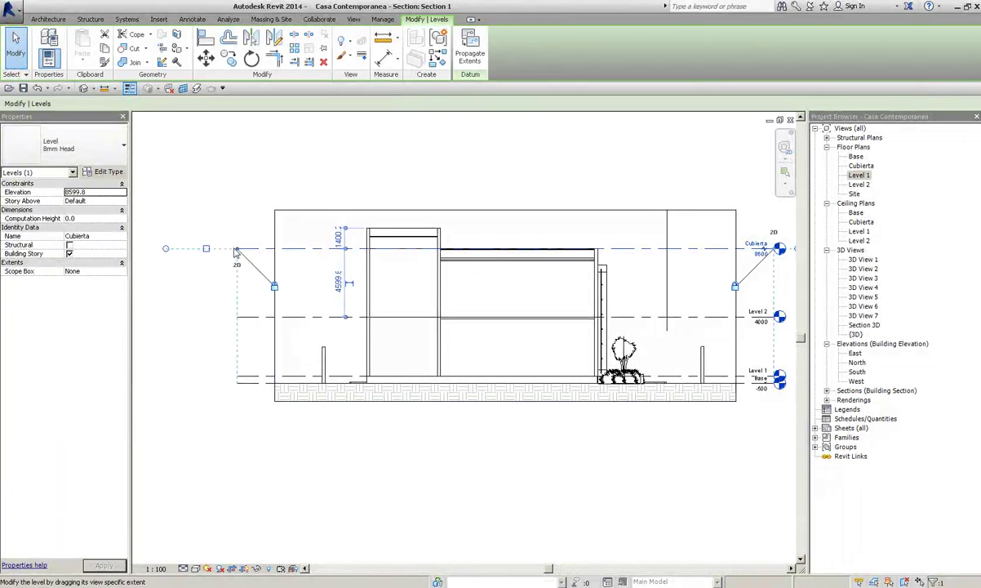
{"action": "left_click_drag", "start_coordinate": [236, 248], "coordinate": [285, 283]}
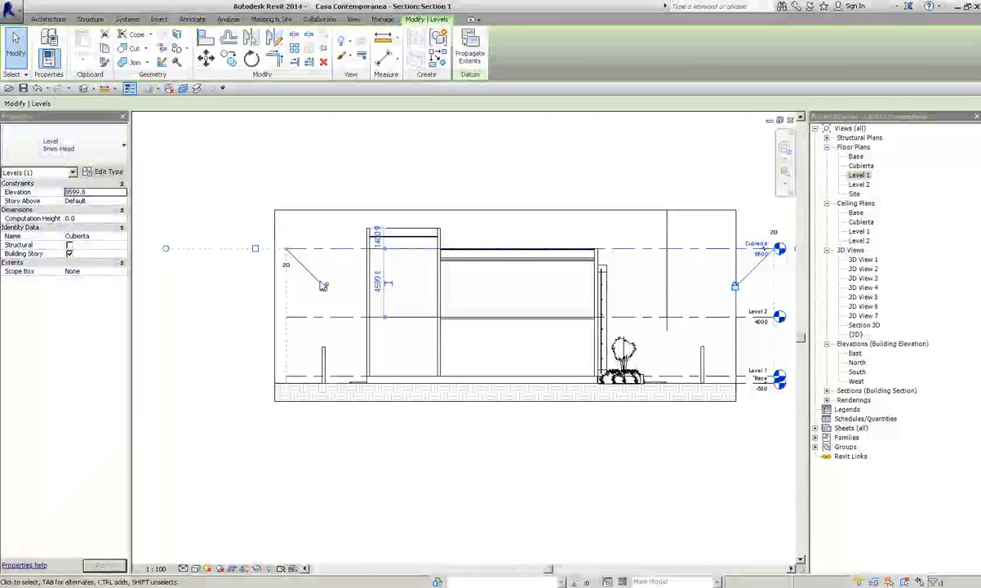
{"action": "left_click", "coordinate": [313, 214]}
{"action": "left_click", "coordinate": [328, 332]}
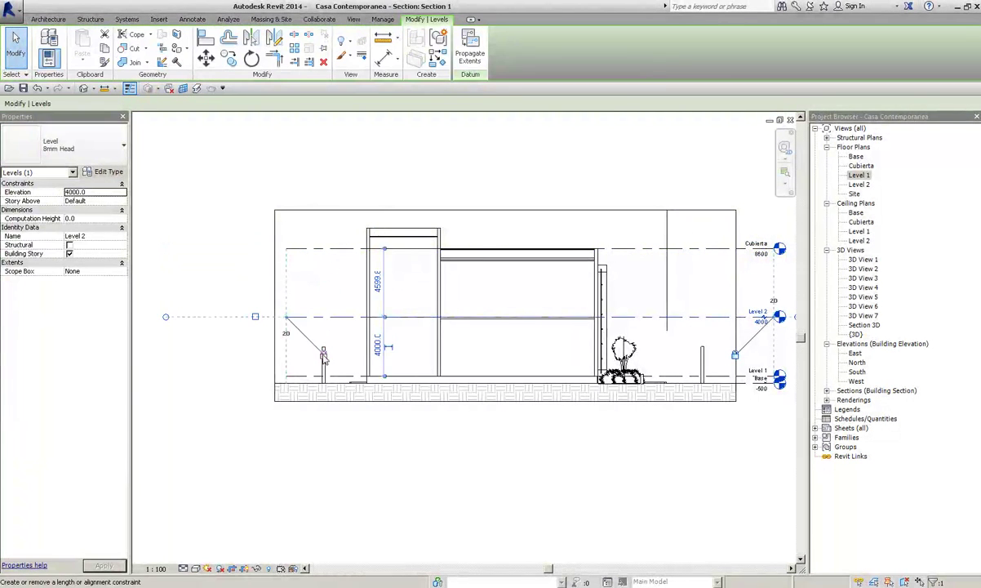
{"action": "scroll", "coordinate": [323, 356], "scroll_direction": "down", "scroll_amount": 1}
{"action": "middle_click_drag", "start_coordinate": [323, 356], "coordinate": [294, 364]}
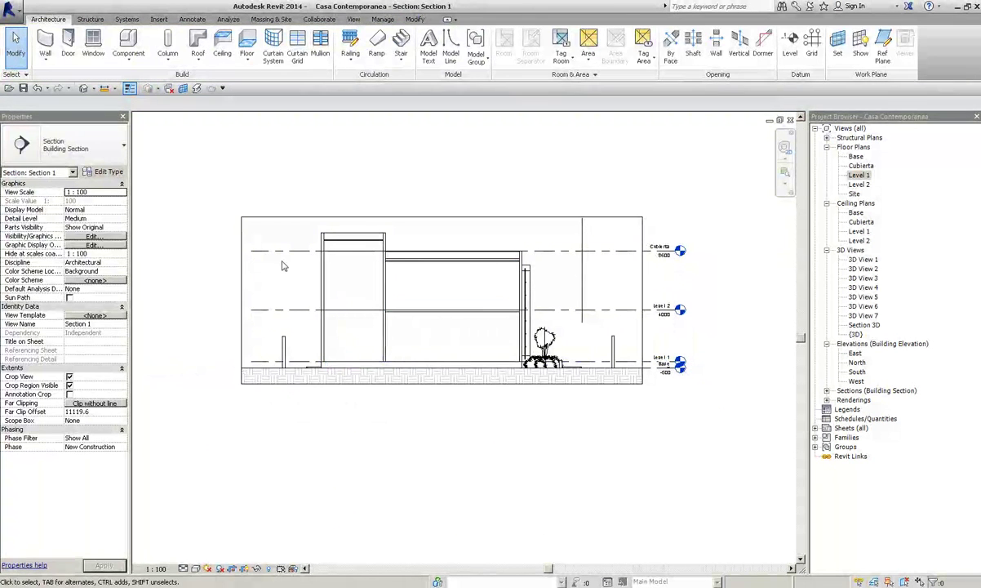
{"action": "left_click", "coordinate": [272, 255]}
{"action": "key", "text": "l"}
{"action": "key", "text": "l"}
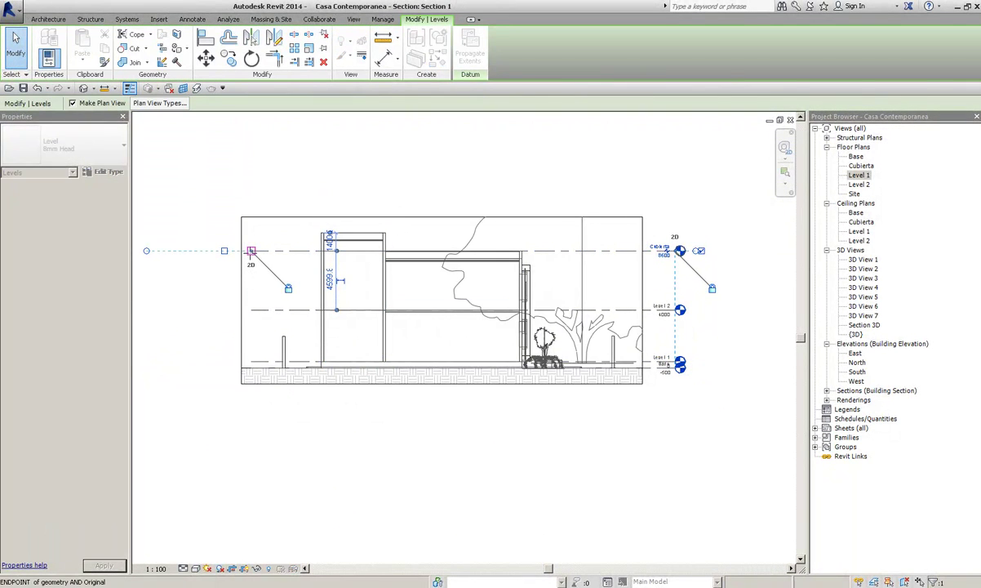
{"action": "key", "text": "Escape"}
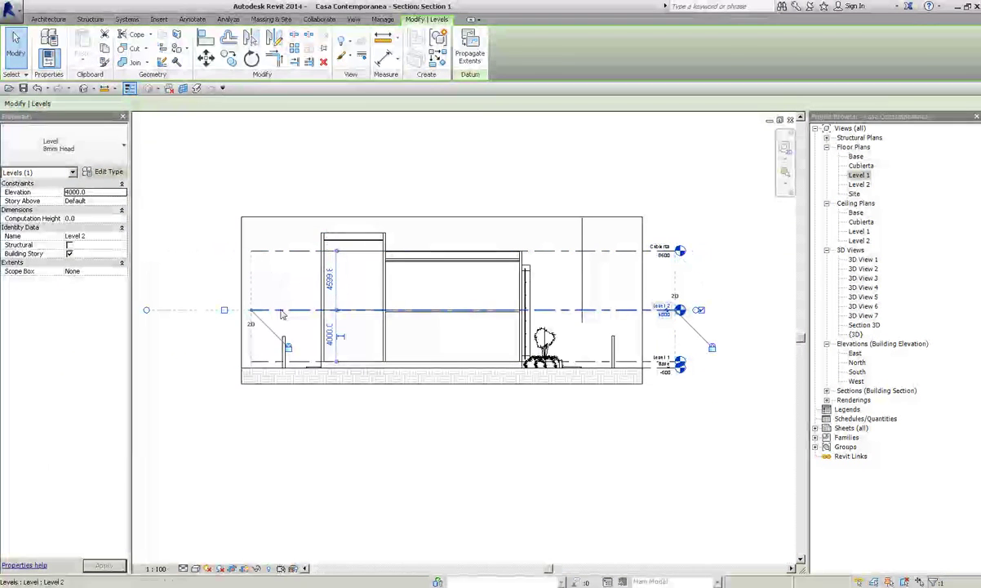
{"action": "key", "text": "Escape"}
{"action": "scroll", "coordinate": [375, 250], "scroll_direction": "down", "scroll_amount": 1}
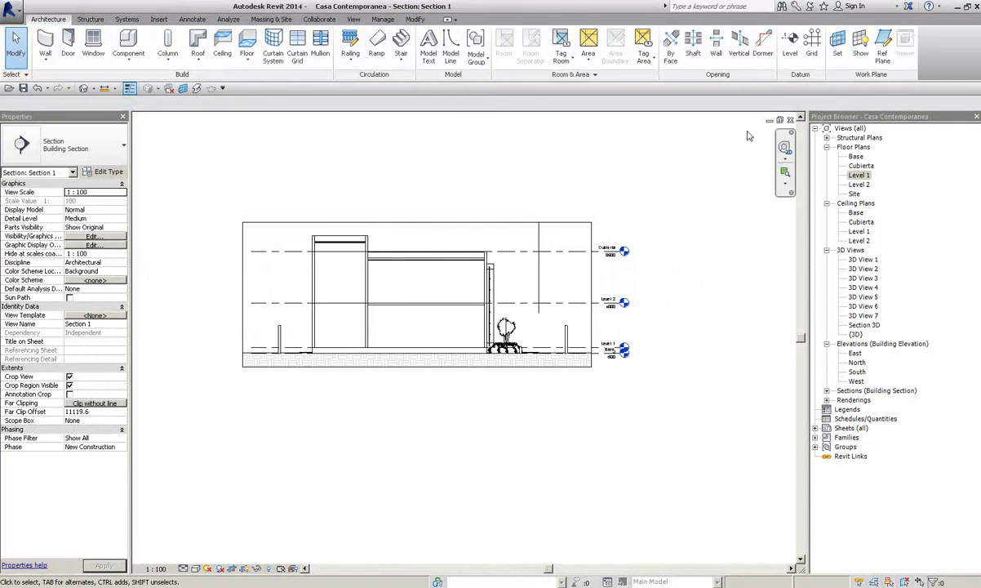
{"action": "left_click", "coordinate": [780, 121]}
{"action": "left_click_drag", "start_coordinate": [437, 203], "coordinate": [555, 189]}
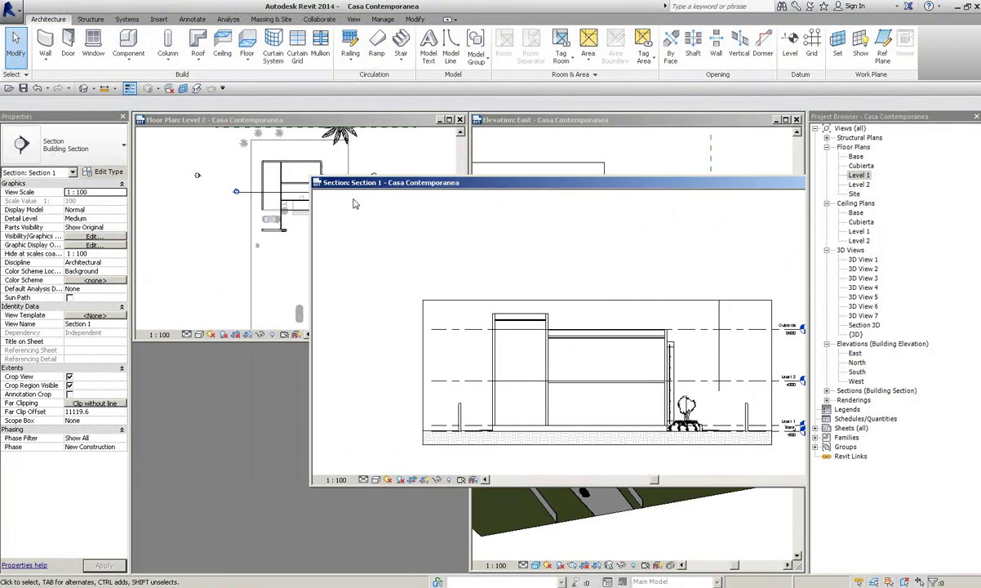
{"action": "left_click", "coordinate": [267, 206]}
{"action": "left_click", "coordinate": [255, 202]}
{"action": "scroll", "coordinate": [256, 201], "scroll_direction": "up", "scroll_amount": 1}
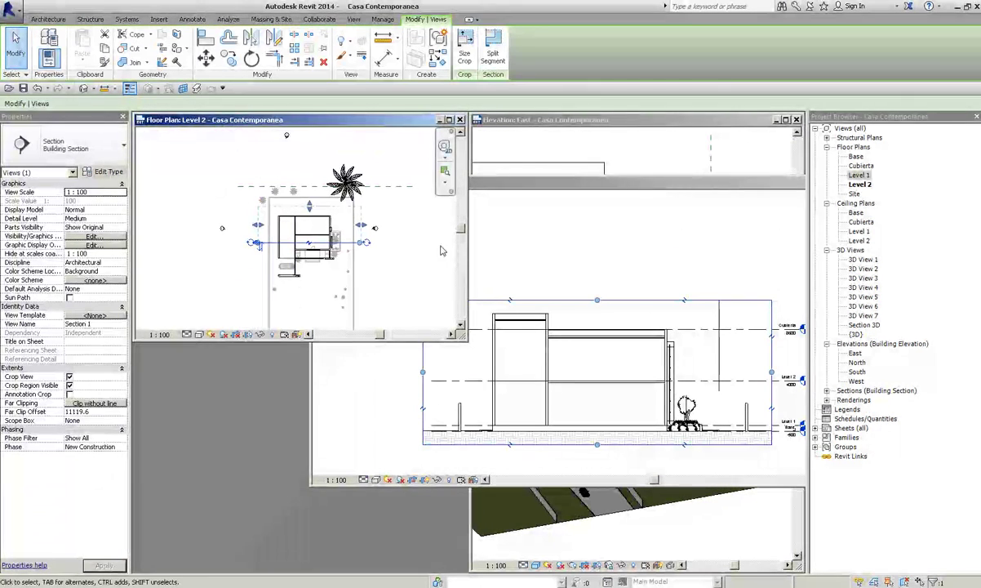
{"action": "left_click", "coordinate": [537, 170]}
{"action": "scroll", "coordinate": [563, 196], "scroll_direction": "down", "scroll_amount": 2}
{"action": "scroll", "coordinate": [571, 208], "scroll_direction": "down", "scroll_amount": 1}
{"action": "scroll", "coordinate": [576, 215], "scroll_direction": "down", "scroll_amount": 2}
{"action": "left_click", "coordinate": [424, 349]}
{"action": "scroll", "coordinate": [425, 349], "scroll_direction": "down", "scroll_amount": 2}
{"action": "scroll", "coordinate": [425, 349], "scroll_direction": "up", "scroll_amount": 1}
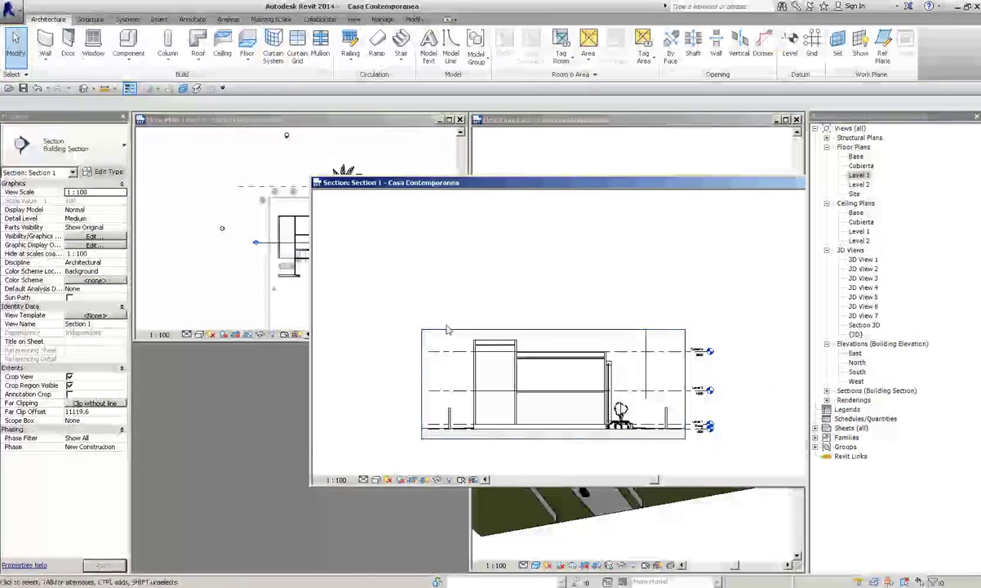
{"action": "left_click", "coordinate": [671, 331]}
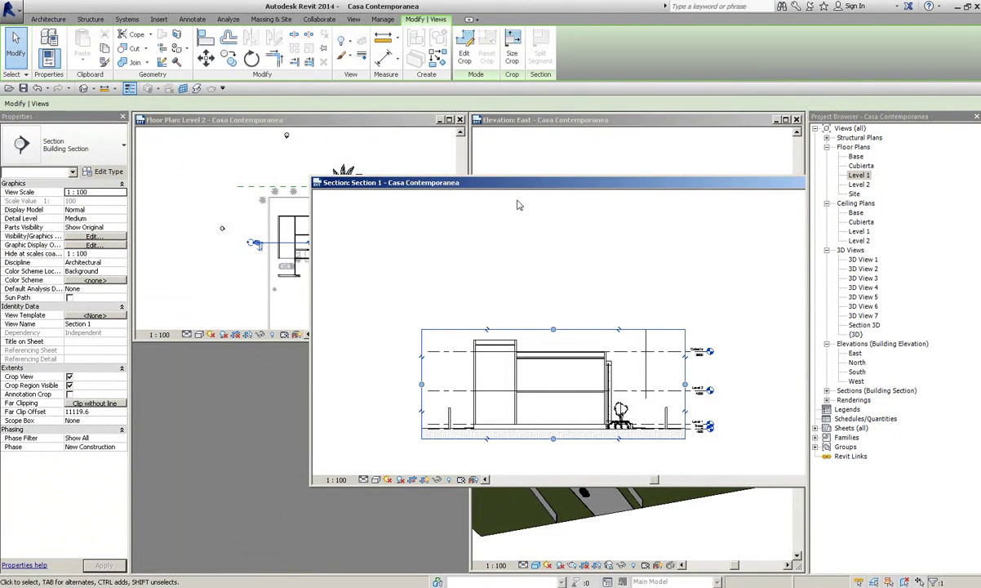
{"action": "double_click", "coordinate": [395, 183]}
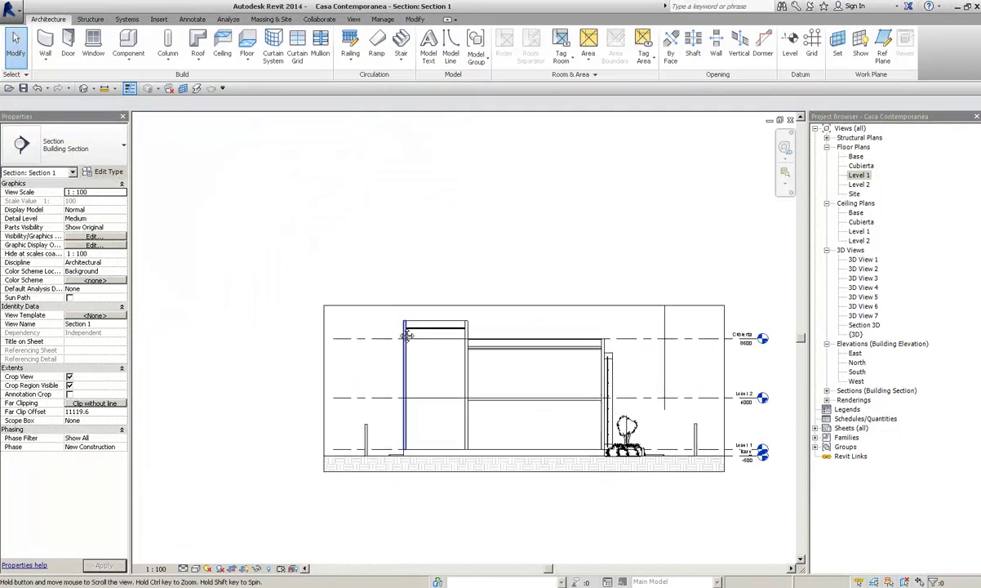
Pan the Section 1 view down-left around the tree beside the house
{"action": "scroll", "coordinate": [390, 351], "scroll_direction": "up", "scroll_amount": 2}
{"action": "scroll", "coordinate": [459, 402], "scroll_direction": "down", "scroll_amount": 2}
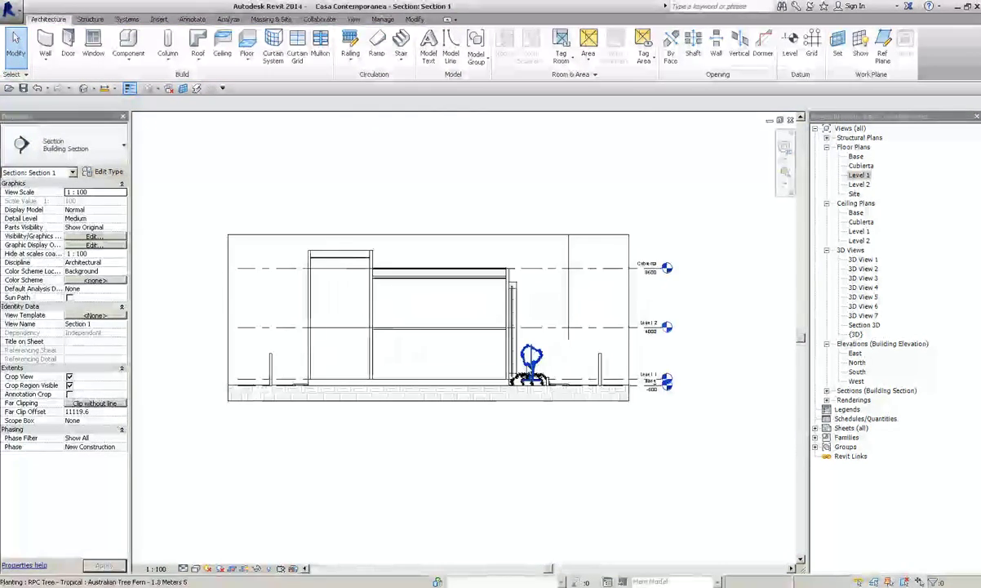
{"action": "left_click", "coordinate": [627, 271]}
{"action": "middle_click_drag", "start_coordinate": [627, 272], "coordinate": [580, 330]}
{"action": "left_click", "coordinate": [519, 274]}
{"action": "scroll", "coordinate": [520, 288], "scroll_direction": "up", "scroll_amount": 1}
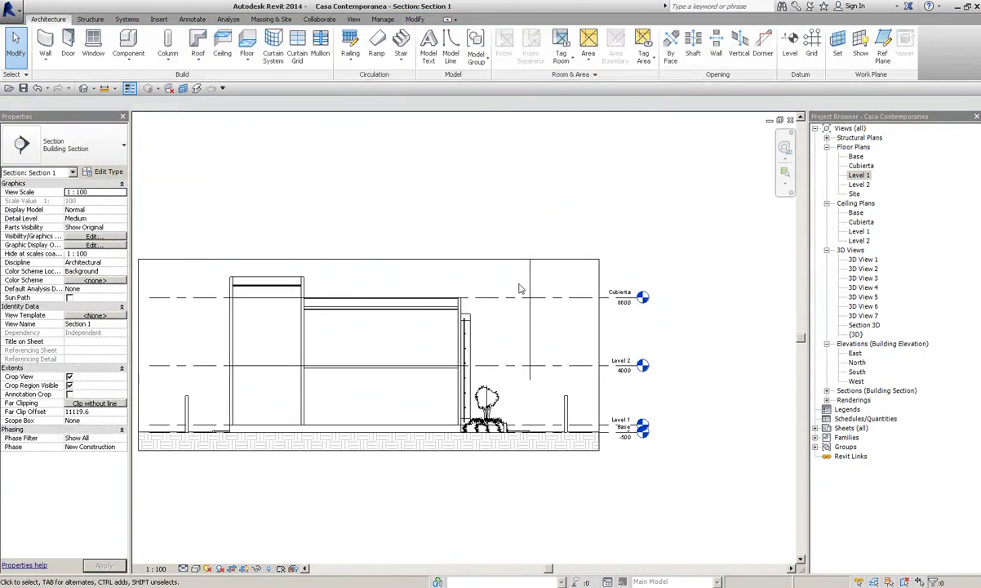
Open the tree's context menu without hiding it, pan right, and restore the section window
{"action": "left_click", "coordinate": [526, 283]}
{"action": "right_click", "coordinate": [529, 280]}
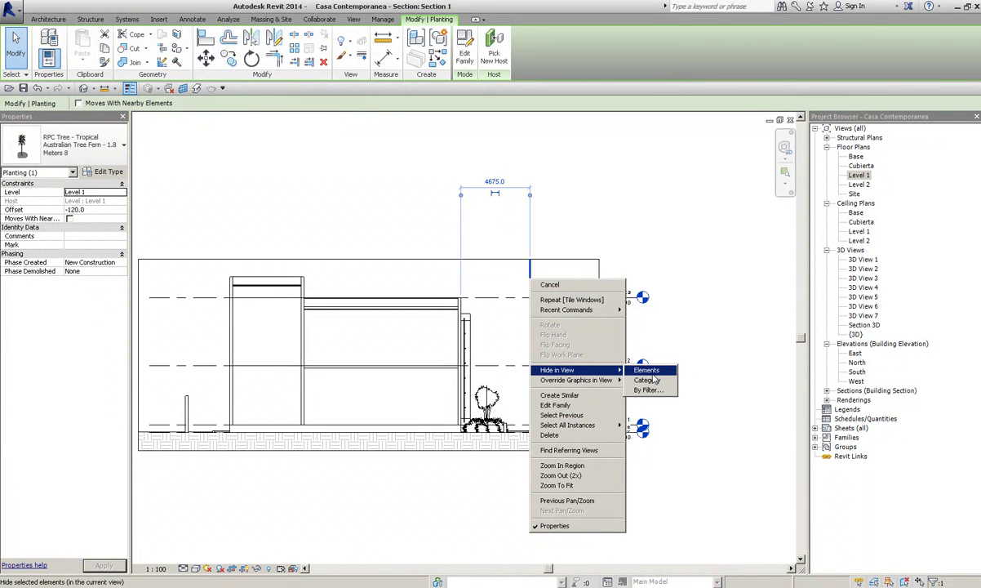
{"action": "left_click", "coordinate": [508, 333]}
{"action": "scroll", "coordinate": [554, 335], "scroll_direction": "down", "scroll_amount": 2}
{"action": "middle_click_drag", "start_coordinate": [553, 334], "coordinate": [617, 335]}
{"action": "scroll", "coordinate": [617, 334], "scroll_direction": "down", "scroll_amount": 1}
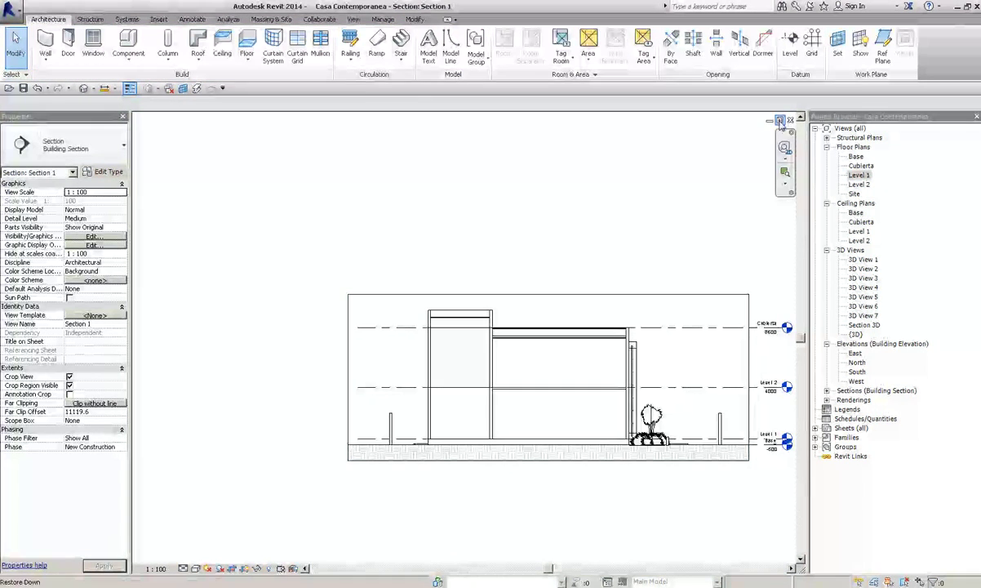
{"action": "left_click", "coordinate": [780, 120]}
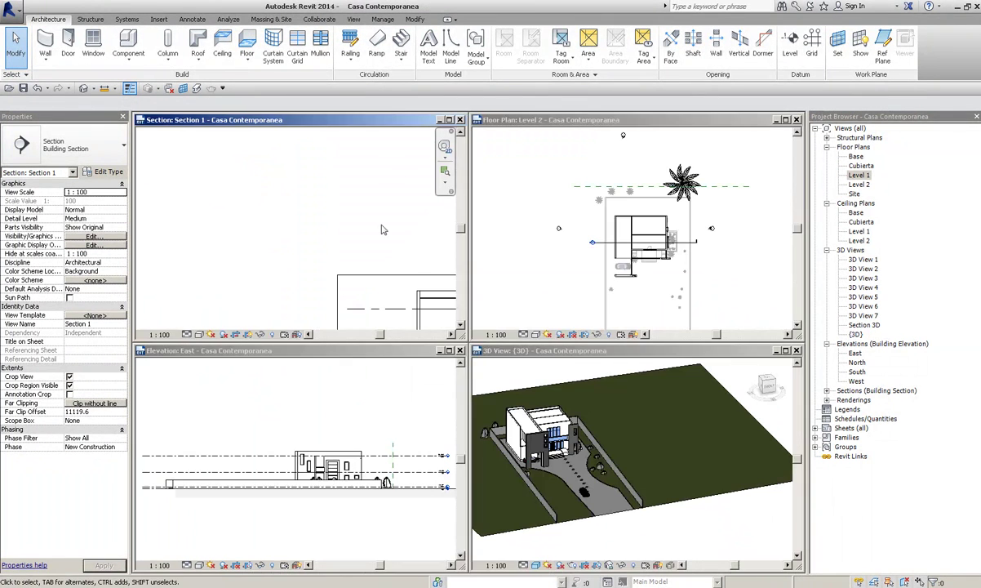
Zoom Section 1 to fit its whole drawing with ZF
{"action": "key", "text": "z"}
{"action": "key", "text": "f"}
{"action": "left_click", "coordinate": [625, 281]}
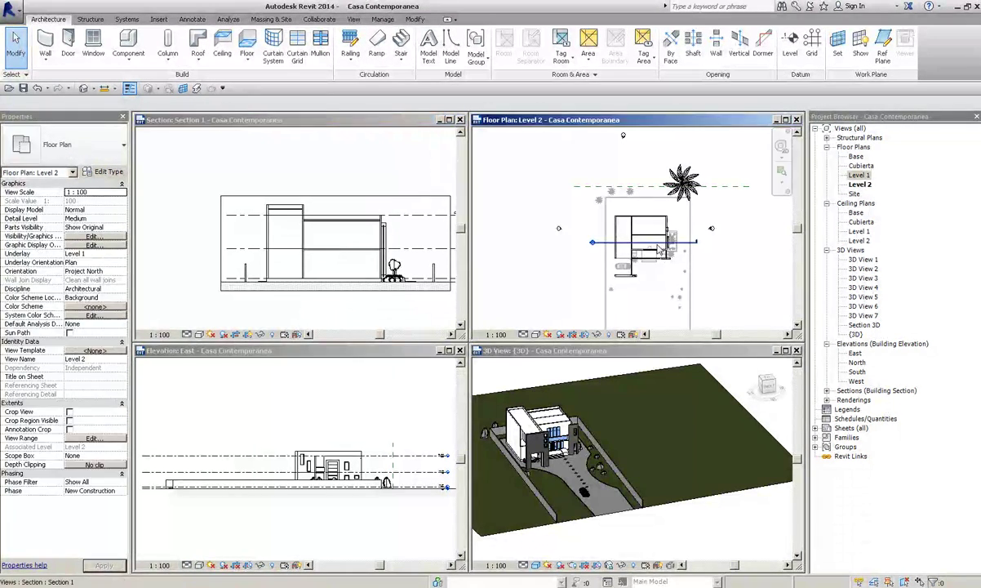
Zoom the 3D view to fit, orbit higher, and snap to a ViewCube corner view
{"action": "left_click", "coordinate": [583, 376]}
{"action": "key", "text": "z"}
{"action": "key", "text": "f"}
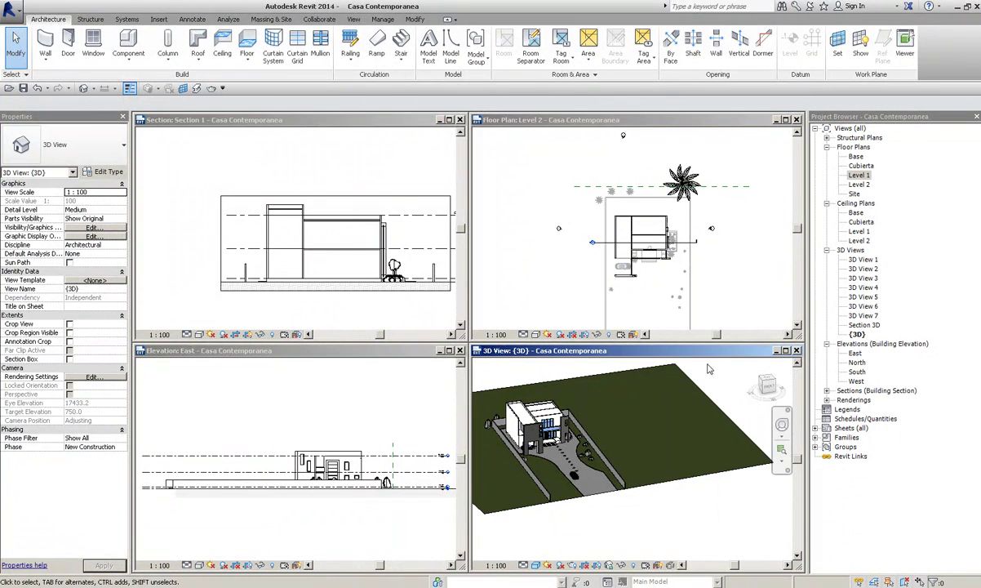
{"action": "middle_click_drag", "start_coordinate": [749, 385], "coordinate": [575, 409], "text": "shift"}
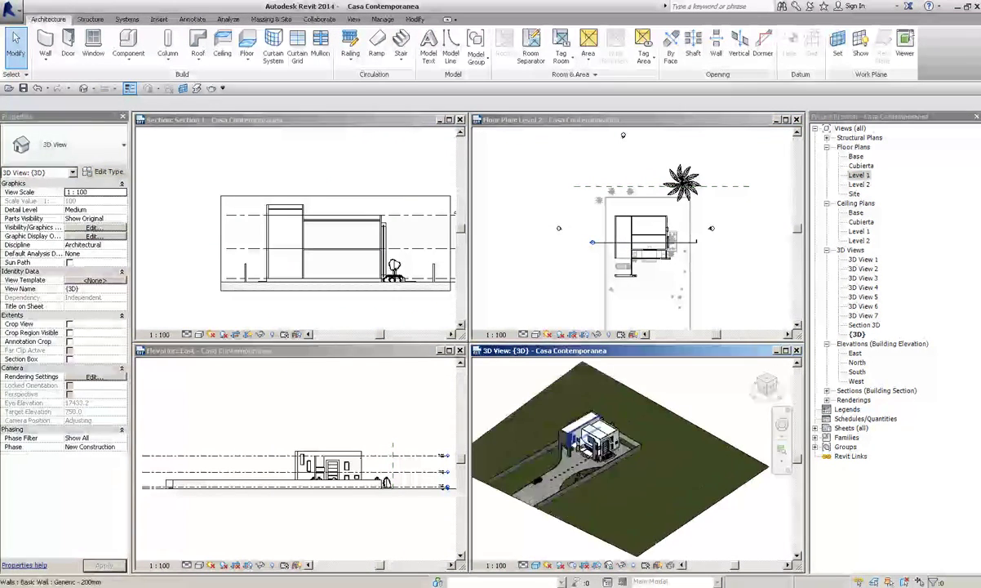
{"action": "scroll", "coordinate": [624, 447], "scroll_direction": "up", "scroll_amount": 5}
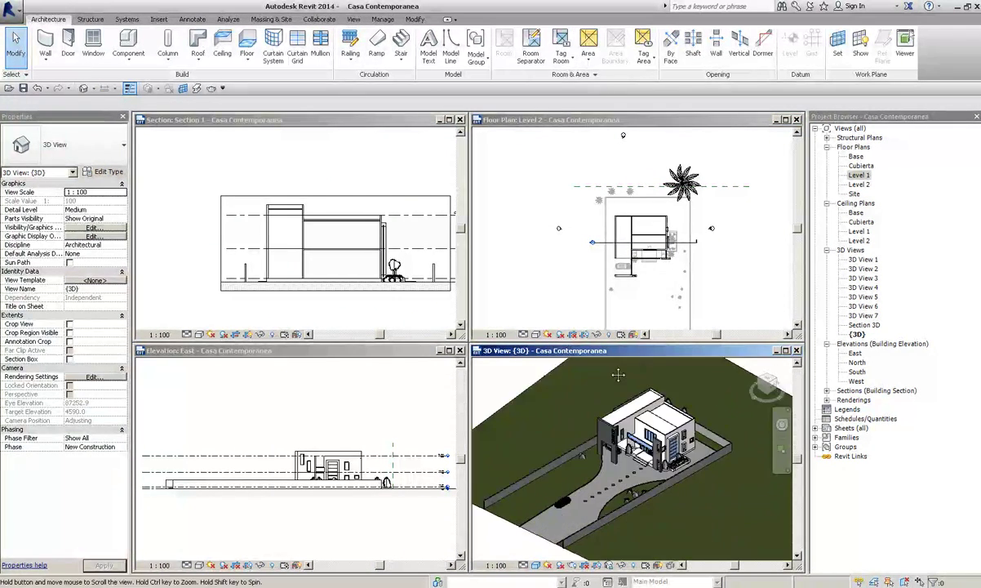
{"action": "left_click", "coordinate": [771, 386]}
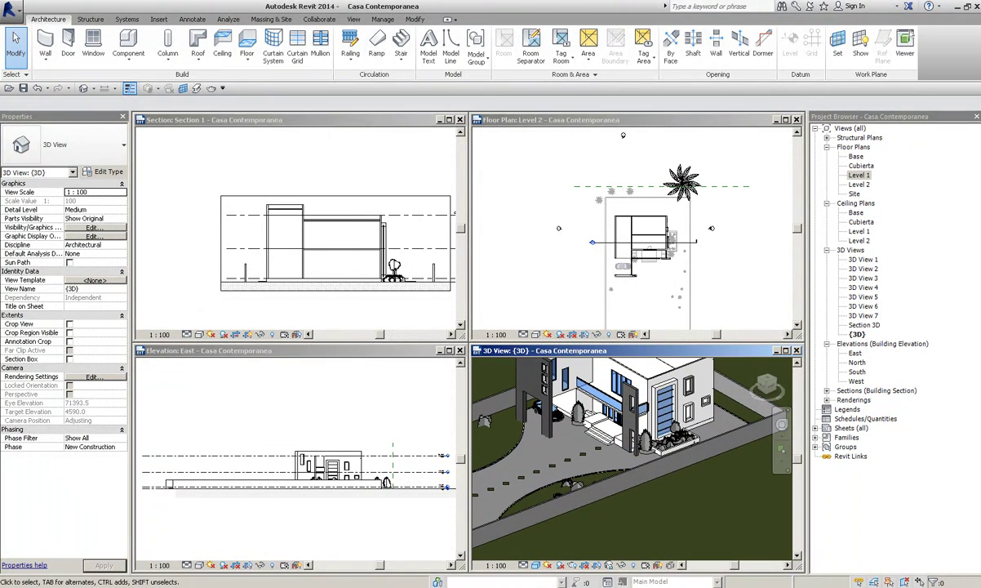